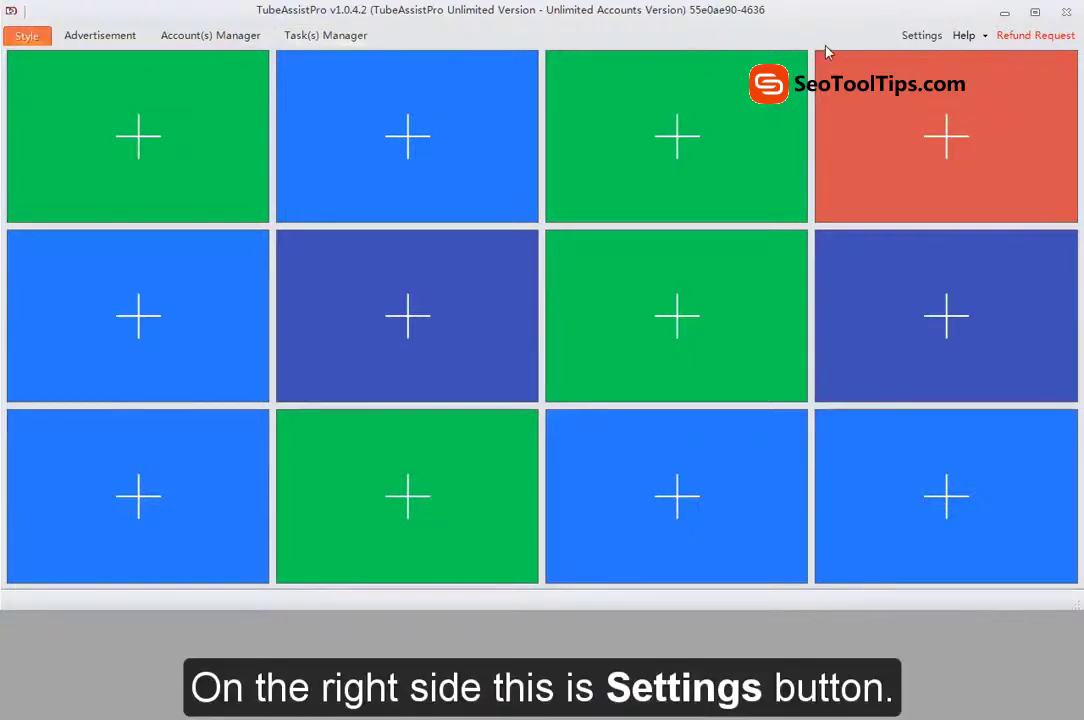
Step: Switch the Advertisement option off in the program Settings and confirm with Ok
{"action": "left_click", "coordinate": [923, 38]}
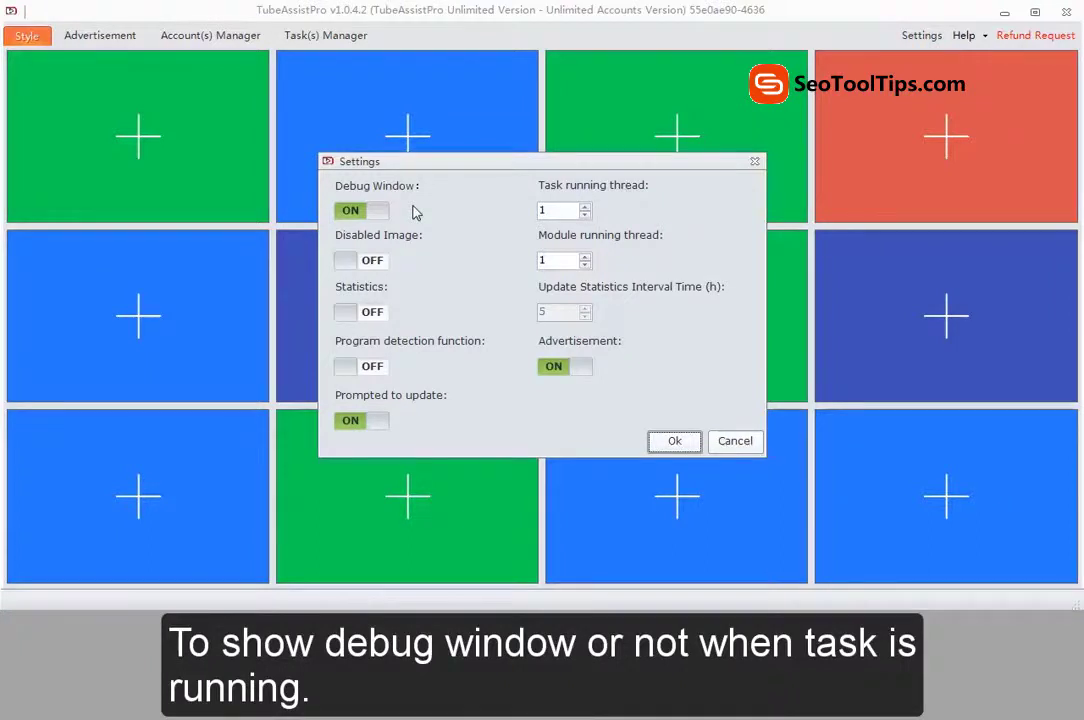
{"action": "left_click", "coordinate": [561, 213]}
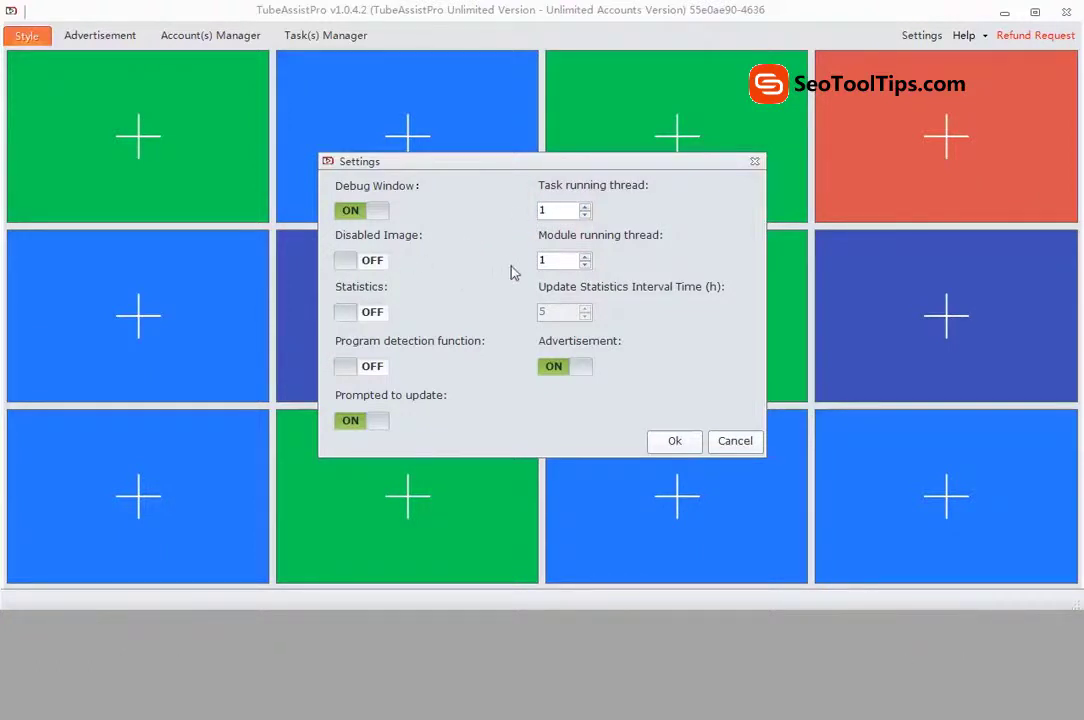
{"action": "left_click", "coordinate": [554, 259]}
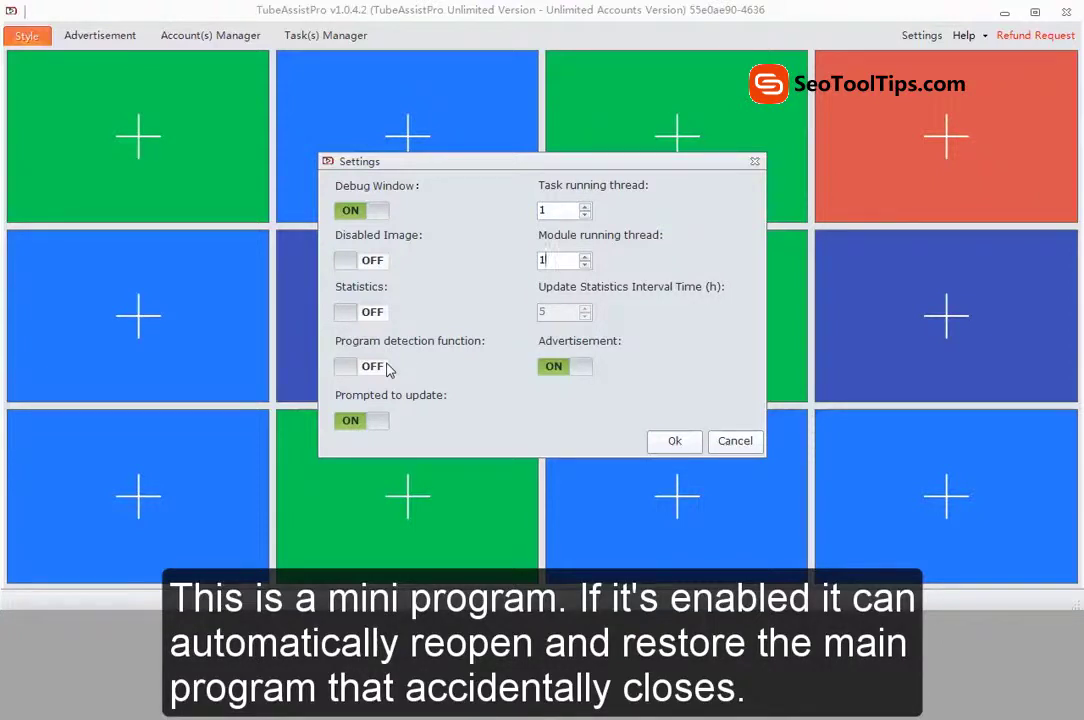
{"action": "left_click", "coordinate": [572, 368]}
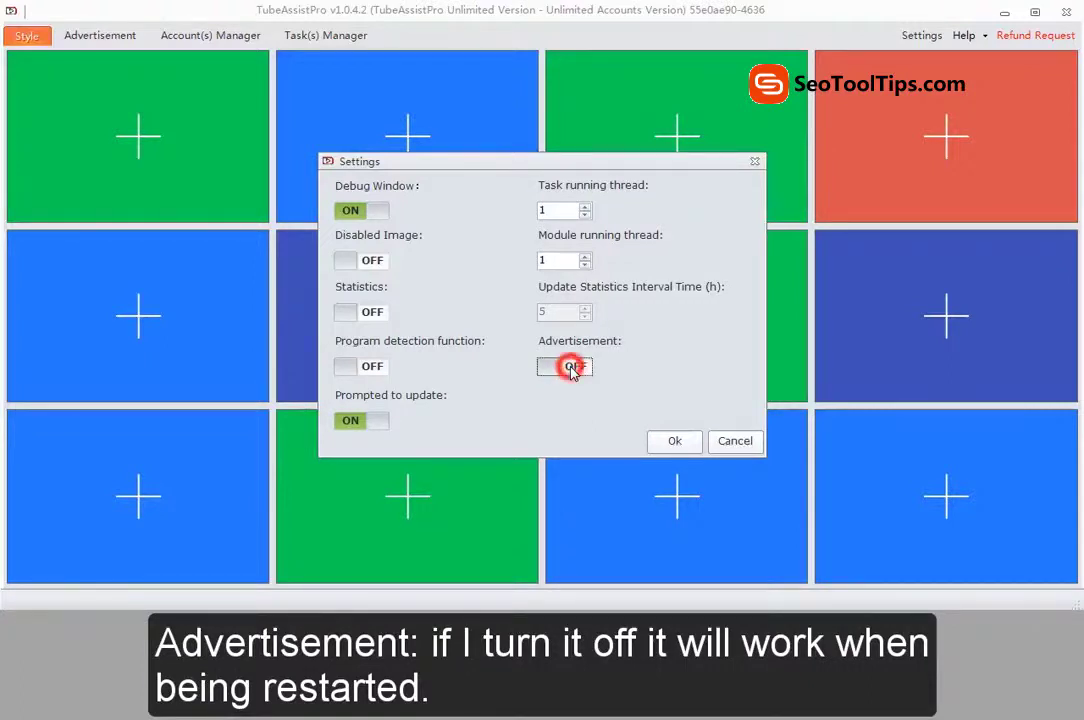
{"action": "left_click", "coordinate": [366, 404]}
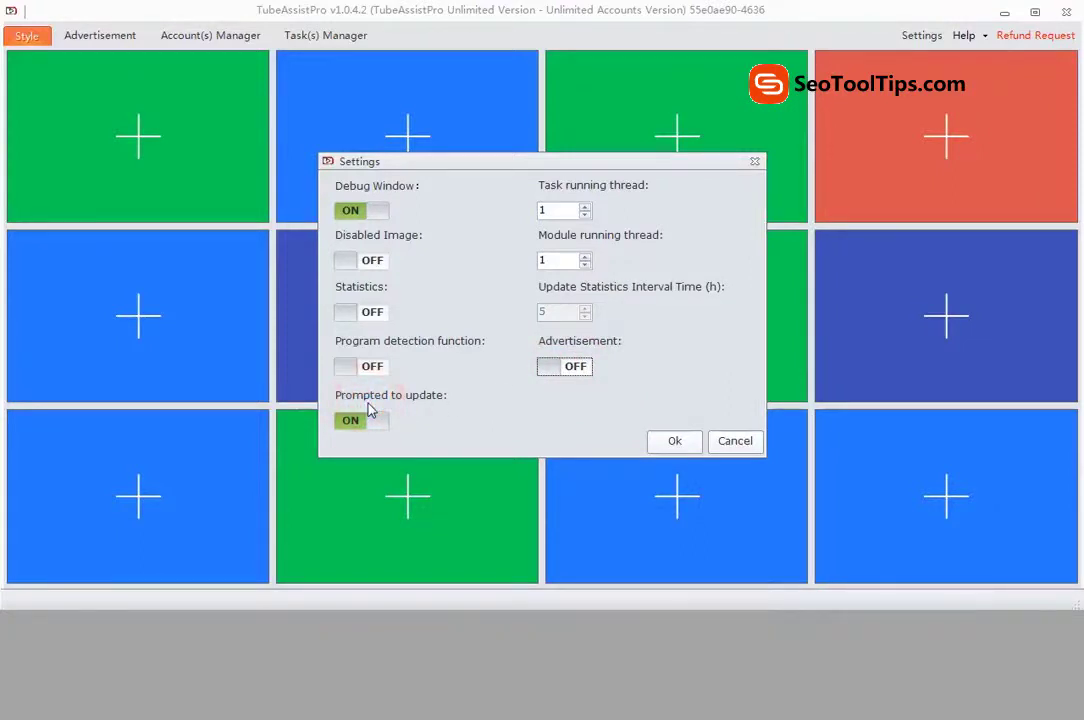
{"action": "left_click", "coordinate": [665, 442]}
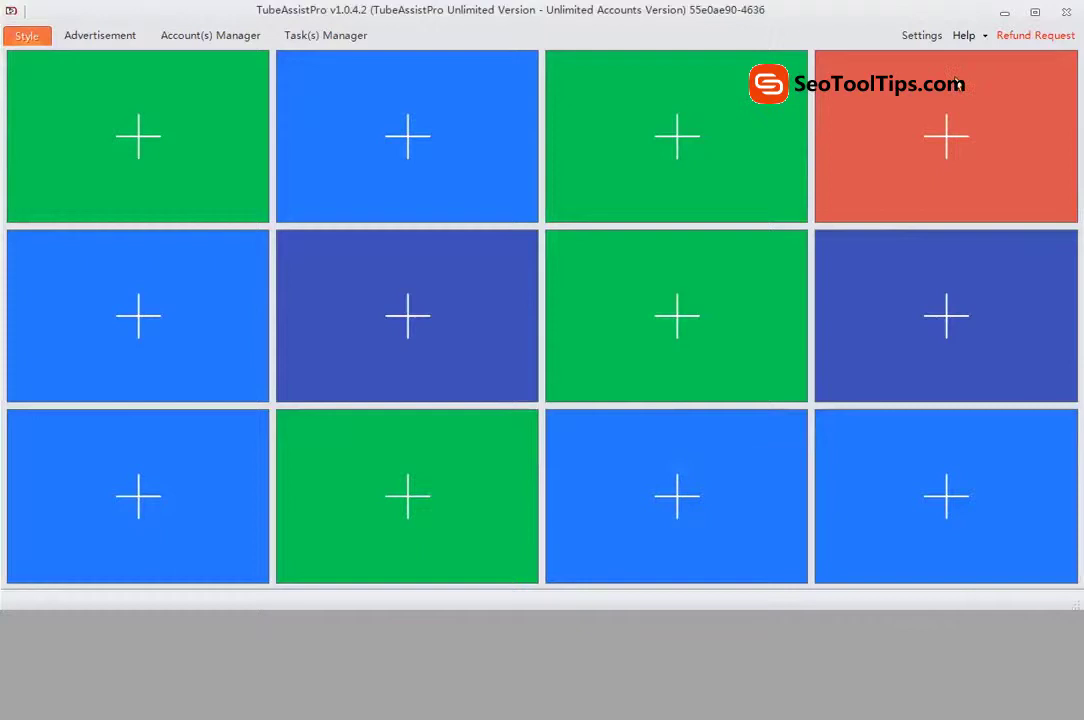
Step: Open the Help menu to view its options
{"action": "left_click", "coordinate": [986, 36]}
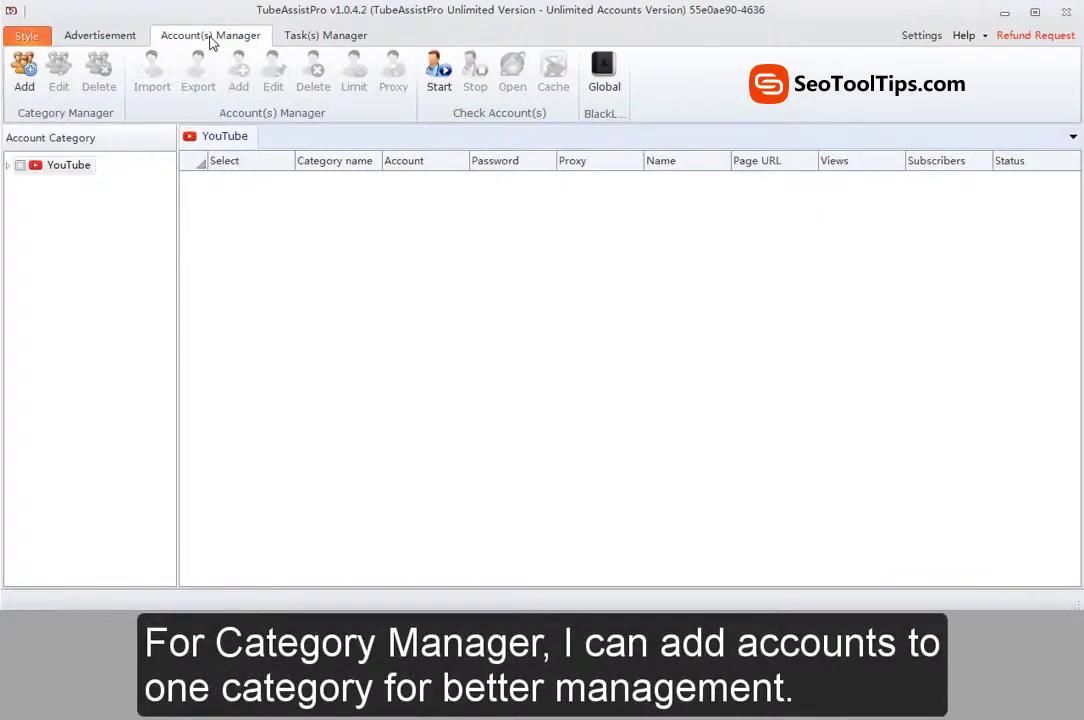
Step: Add a new YouTube account category named 'Test'
{"action": "left_click", "coordinate": [23, 78]}
{"action": "left_click", "coordinate": [475, 311]}
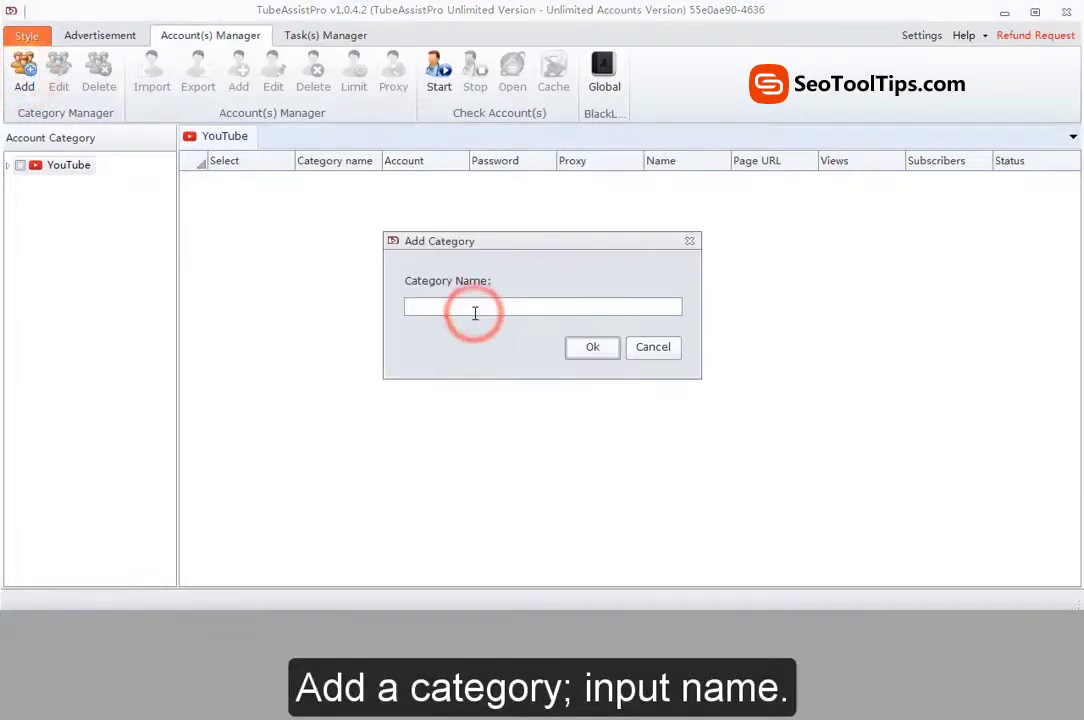
{"action": "type", "text": "Test"}
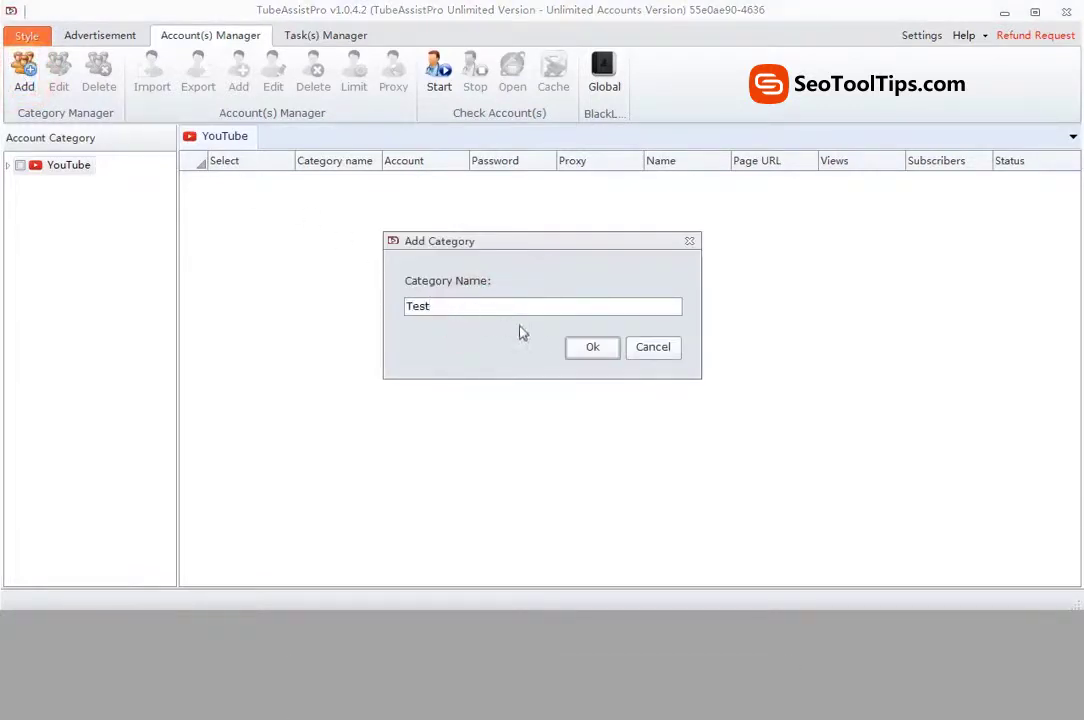
{"action": "left_click", "coordinate": [590, 347]}
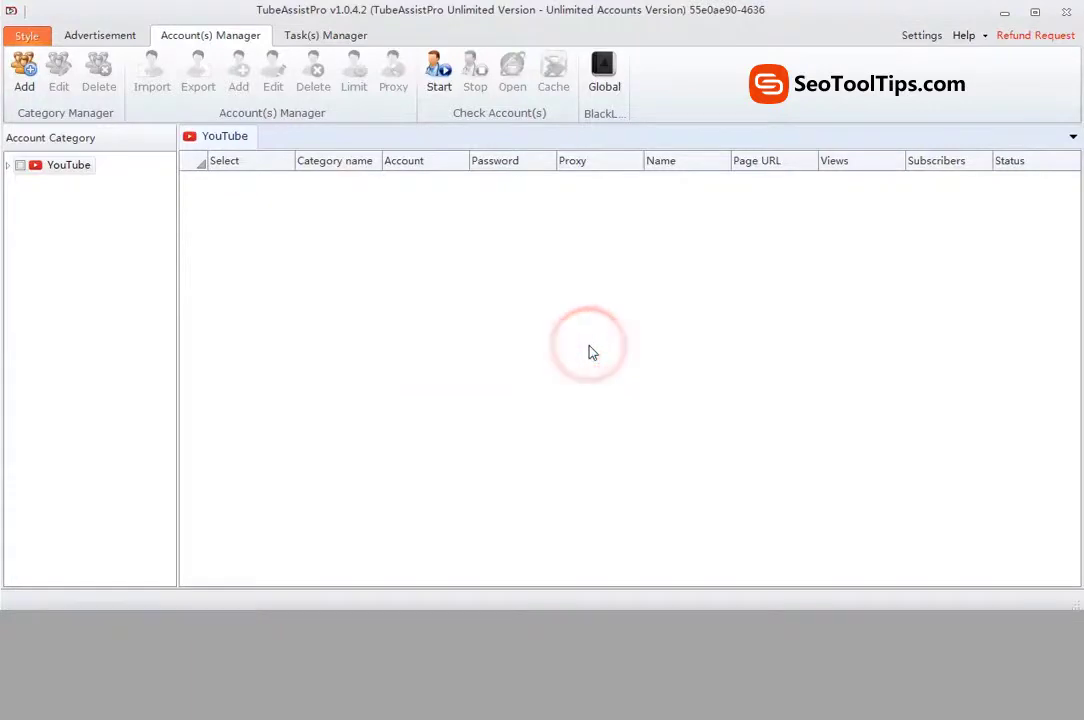
Step: Rename the Test category to 'Test1'
{"action": "left_click", "coordinate": [9, 166]}
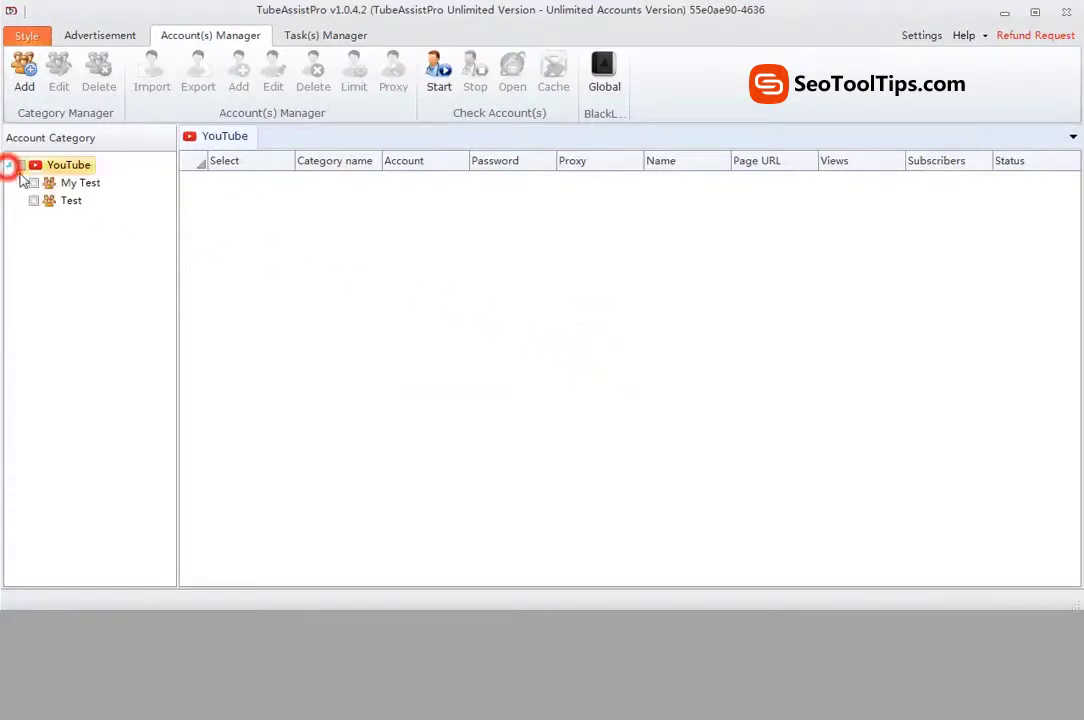
{"action": "left_click", "coordinate": [37, 204]}
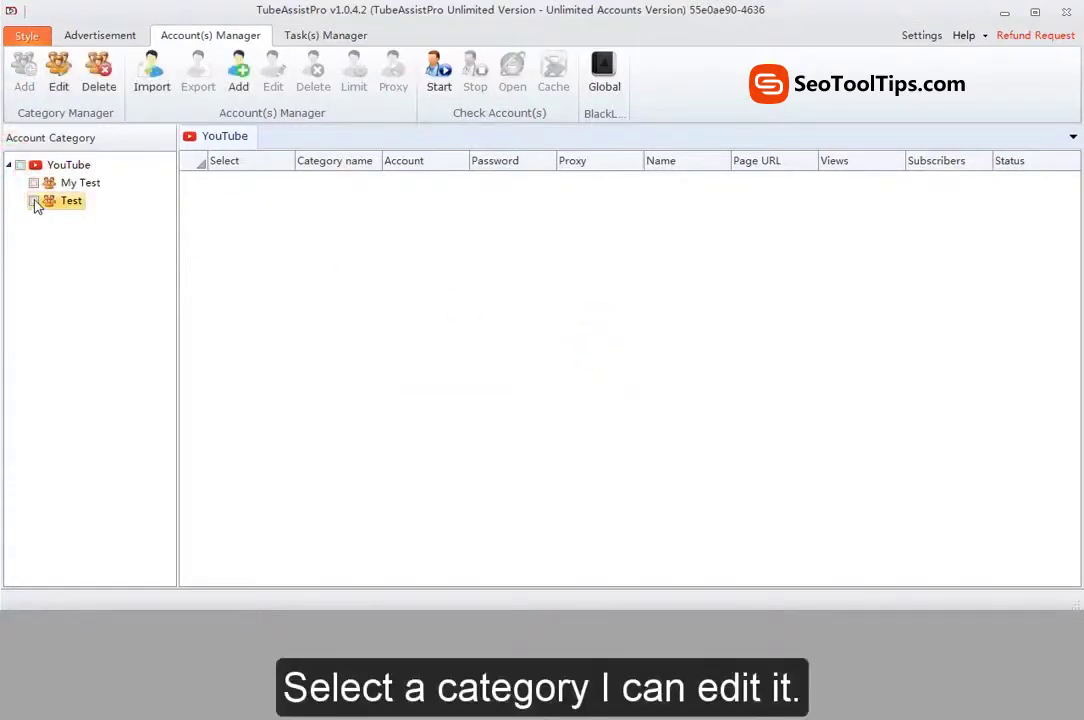
{"action": "left_click", "coordinate": [58, 68]}
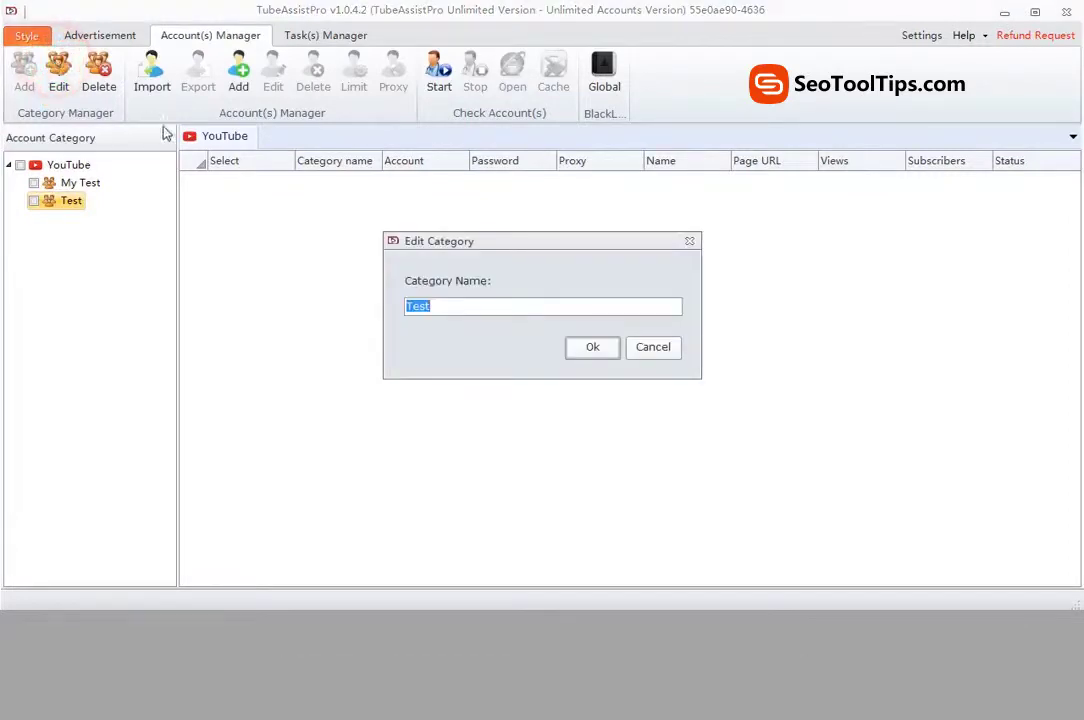
{"action": "left_click", "coordinate": [444, 312]}
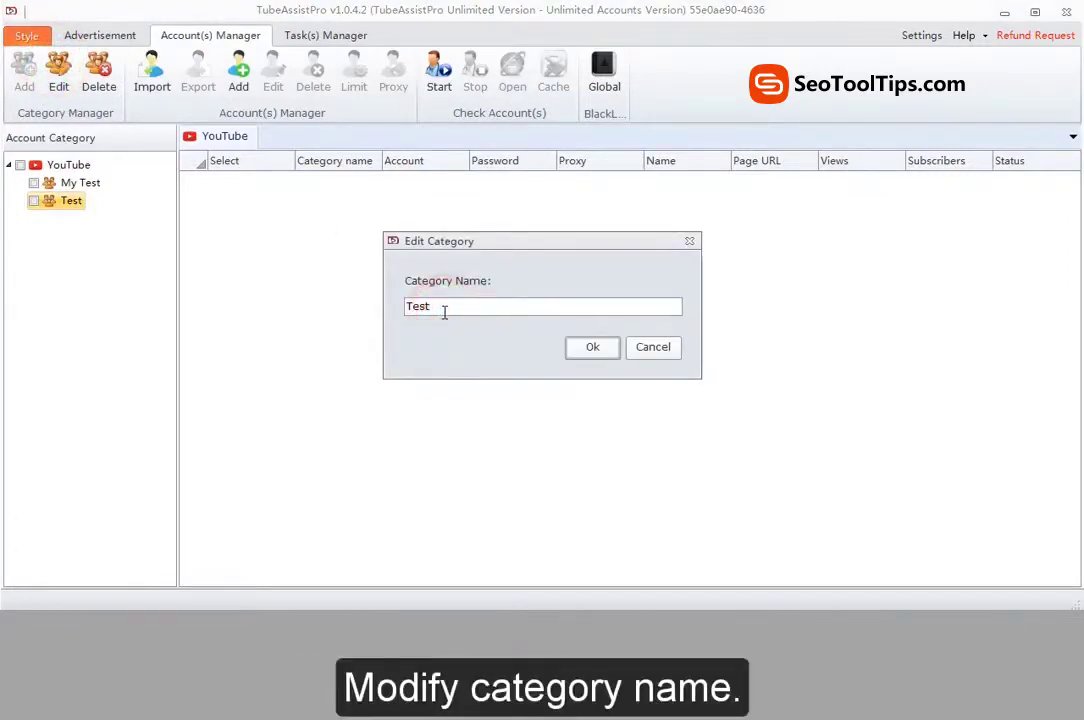
{"action": "type", "text": "1"}
{"action": "left_click", "coordinate": [588, 348]}
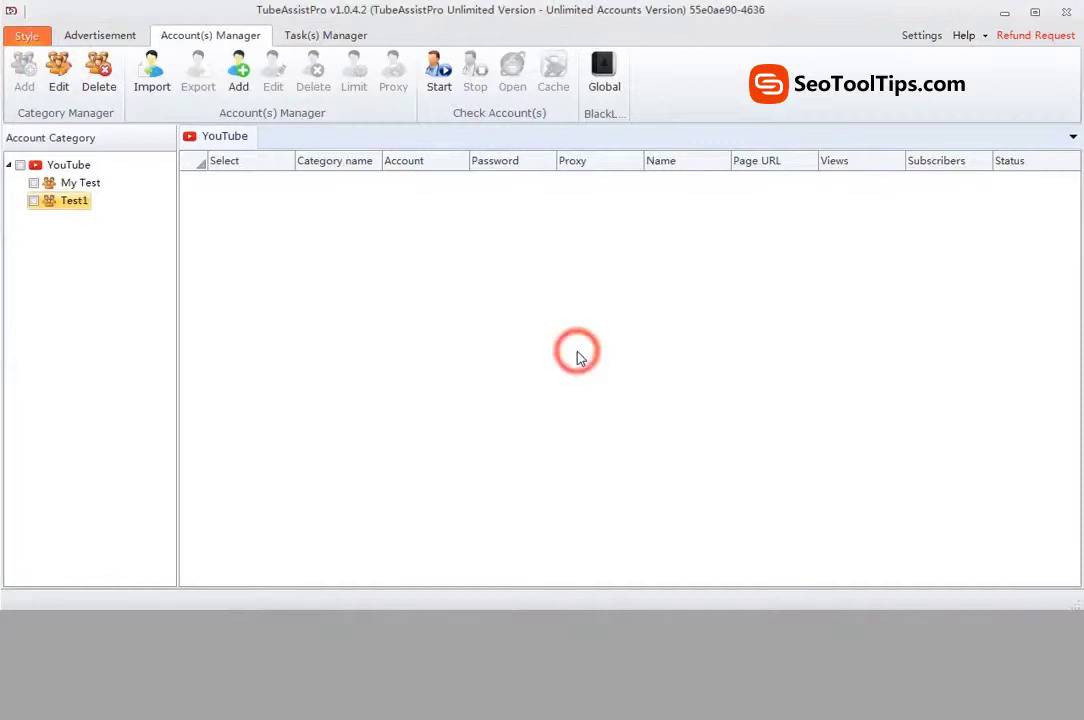
Step: Delete the Test1 category, leaving only My Test
{"action": "left_click", "coordinate": [72, 205]}
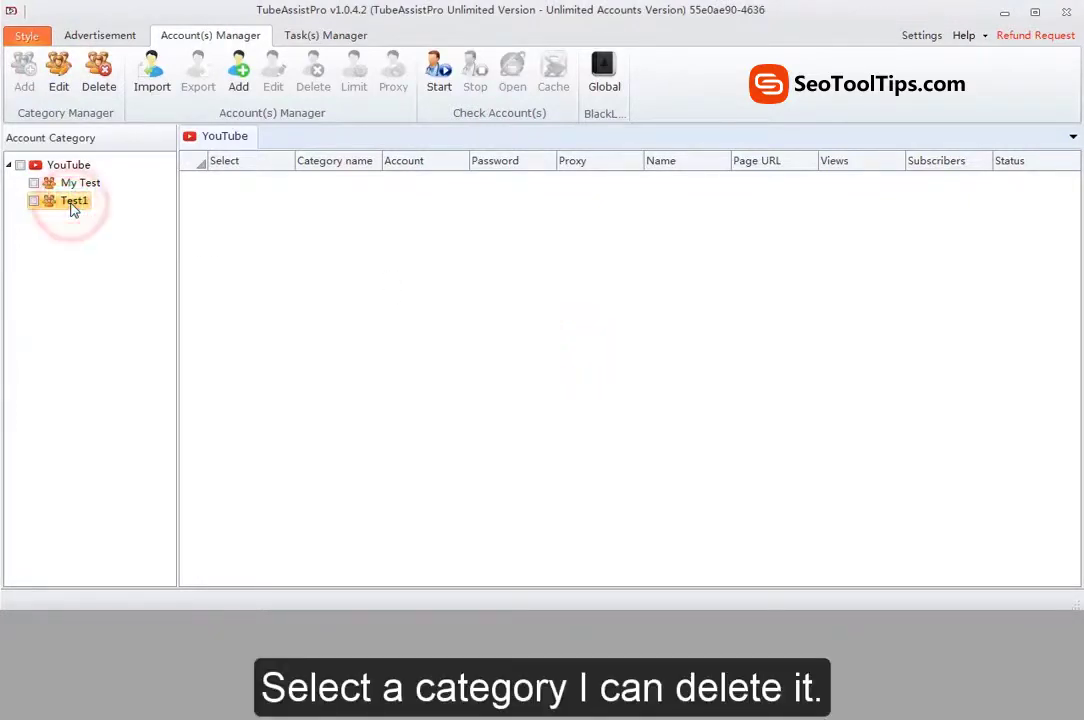
{"action": "left_click", "coordinate": [97, 72]}
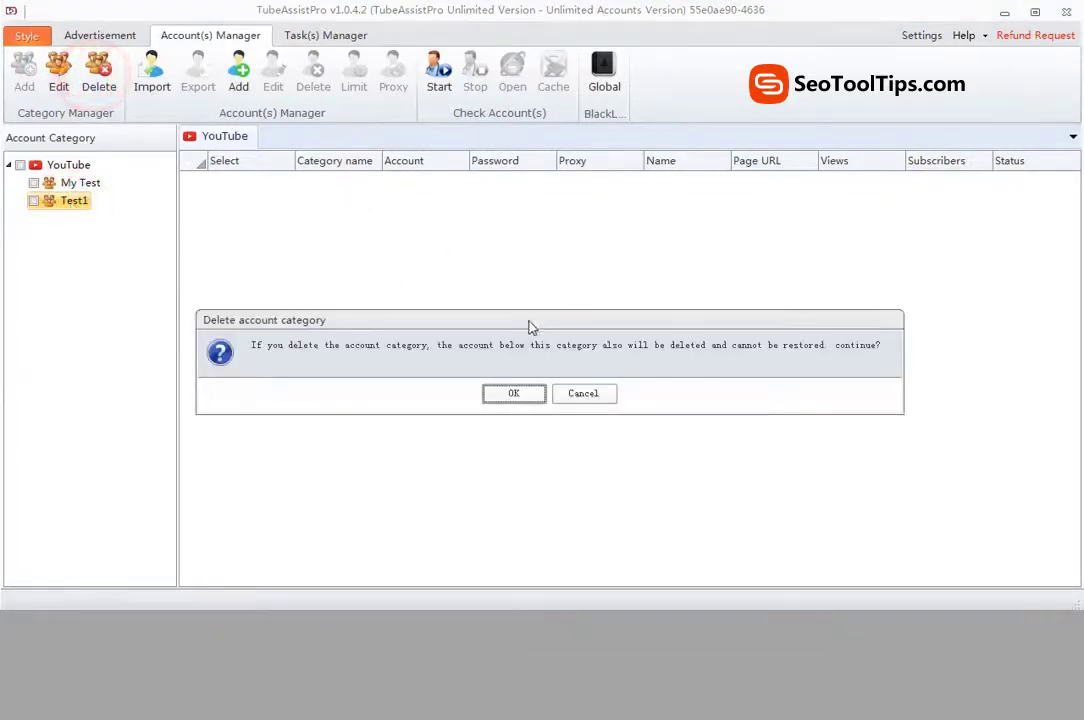
{"action": "left_click", "coordinate": [513, 394]}
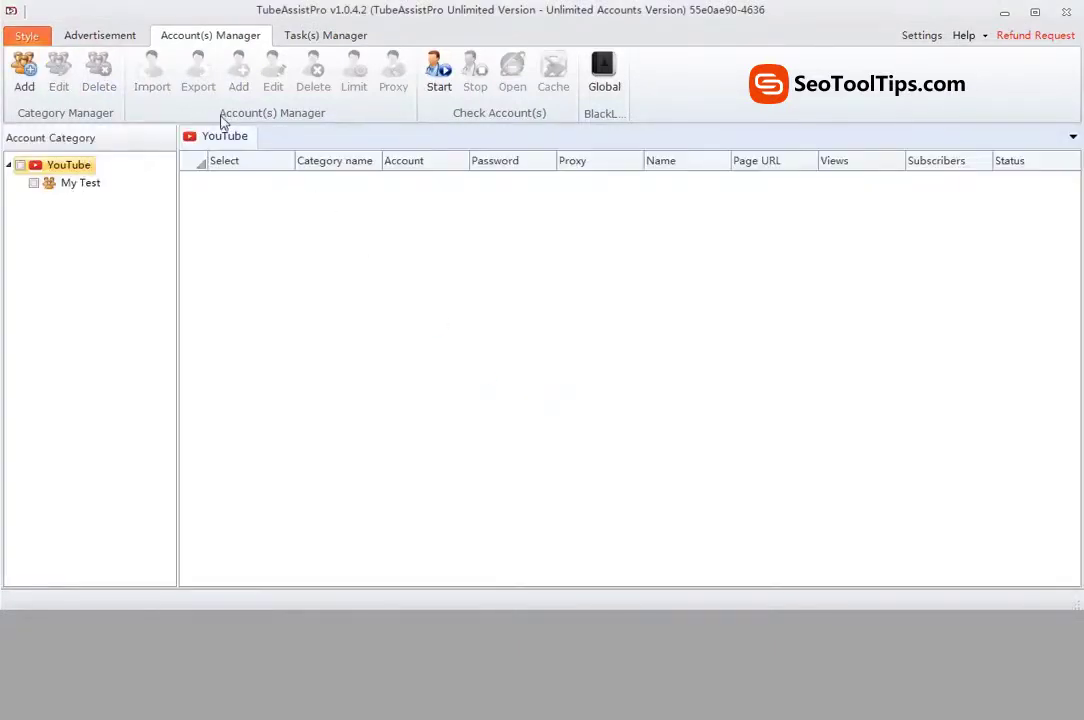
Step: Add account 'testaccount' with its password to the My Test category
{"action": "left_click", "coordinate": [222, 118]}
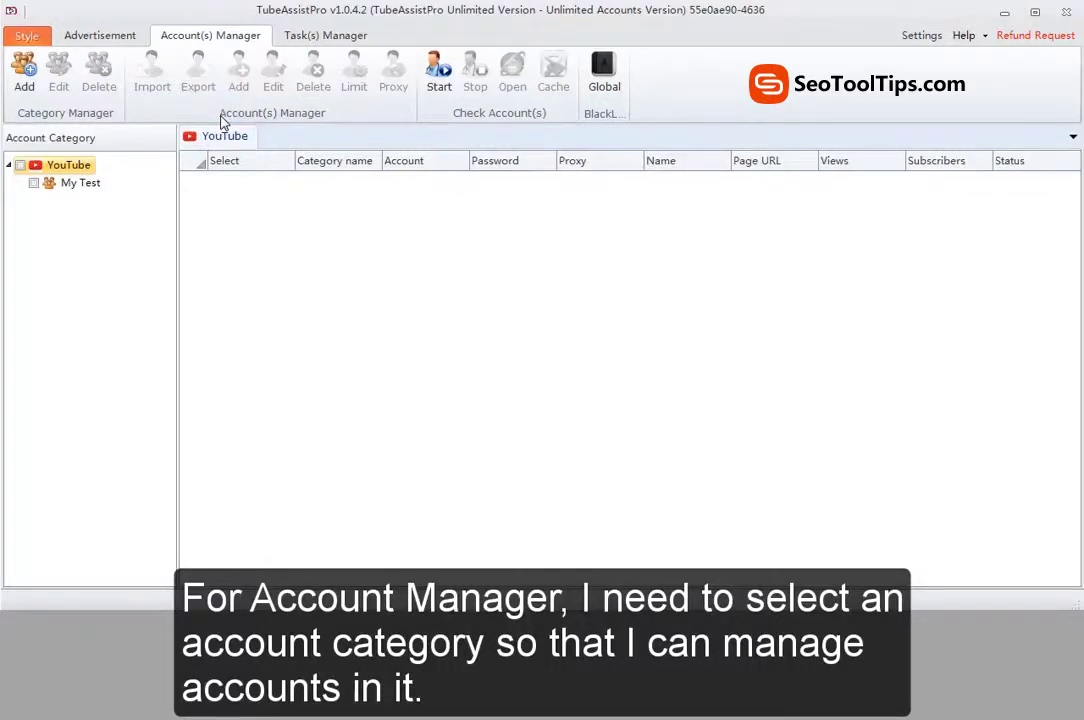
{"action": "left_click", "coordinate": [36, 185]}
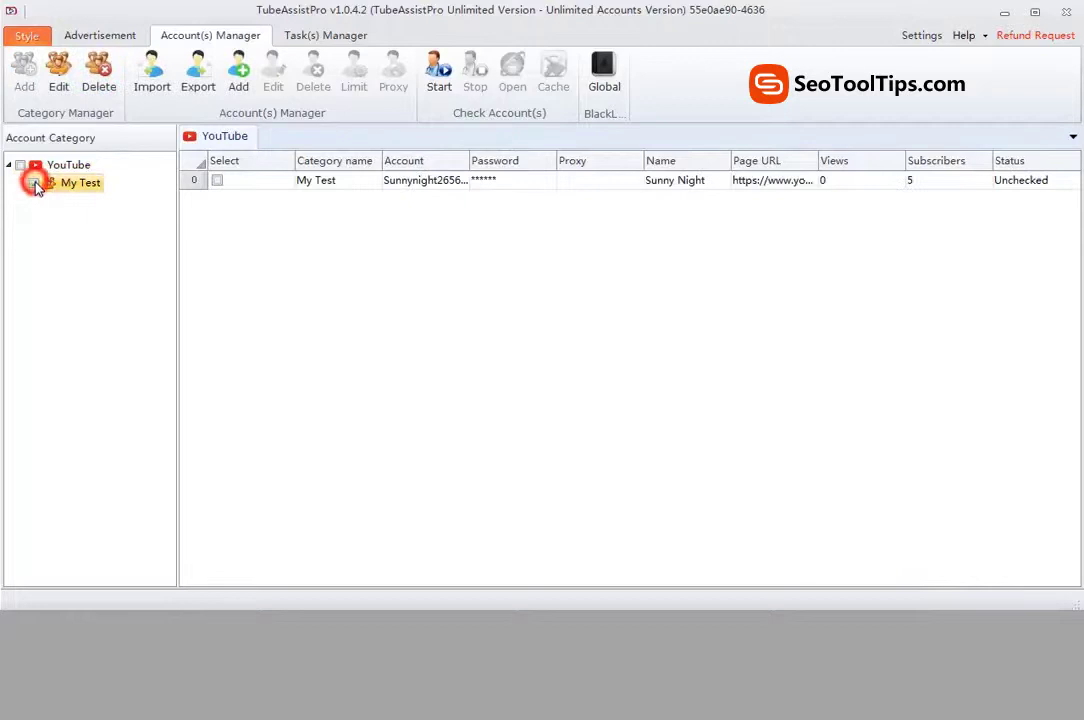
{"action": "left_click", "coordinate": [259, 184]}
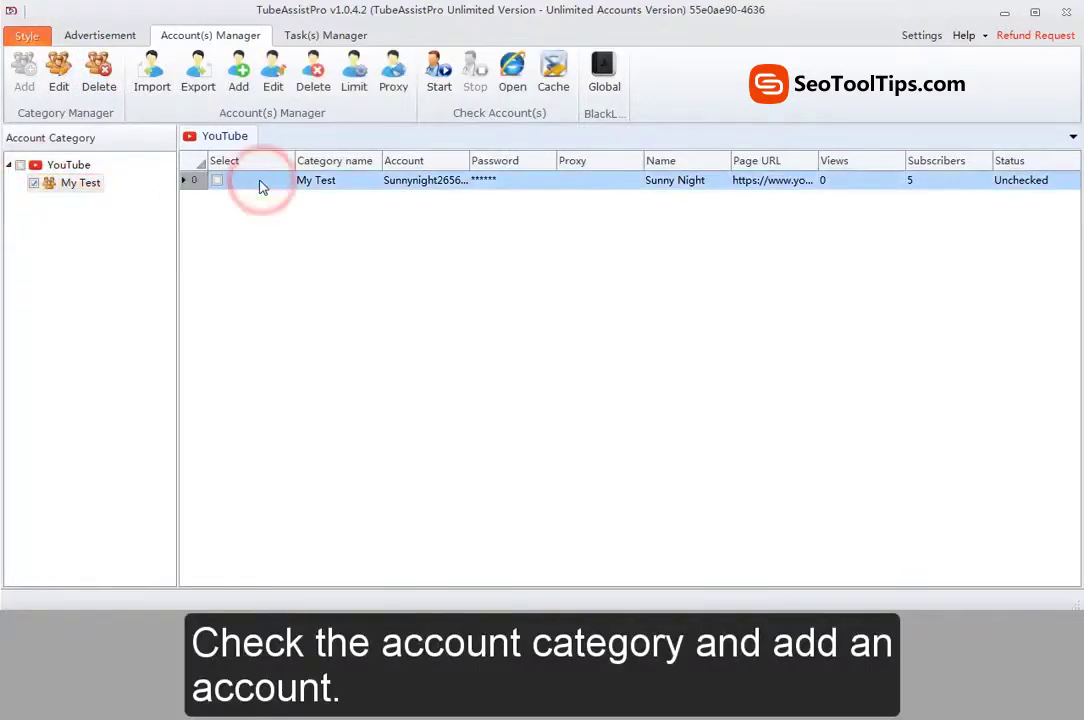
{"action": "left_click", "coordinate": [238, 68]}
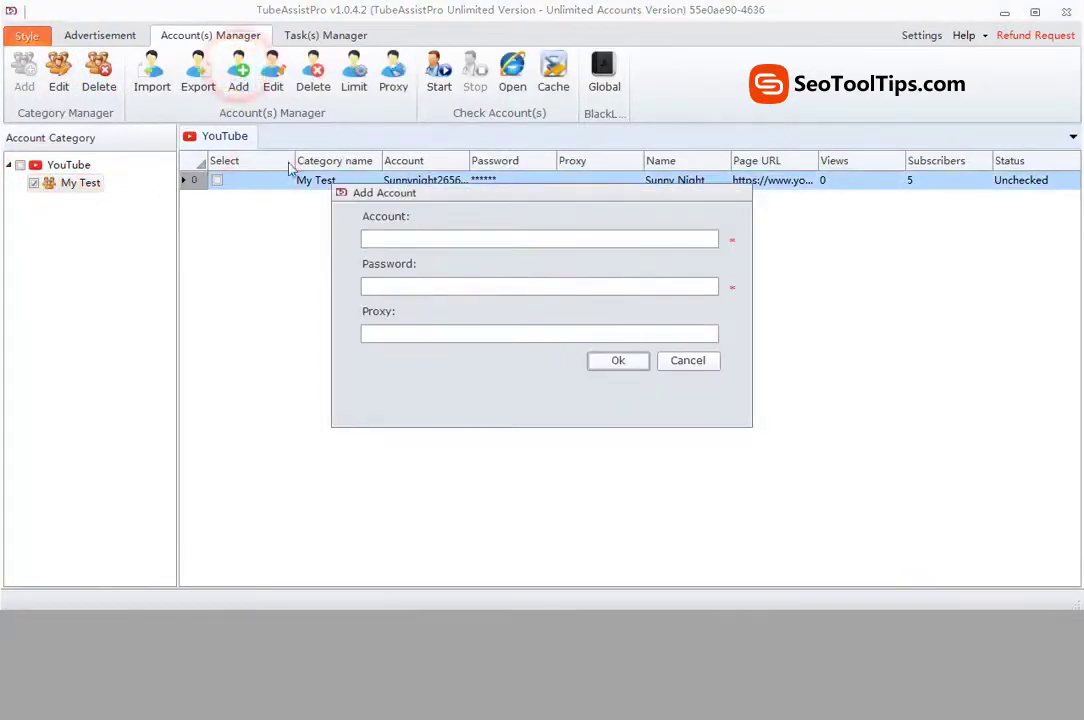
{"action": "left_click", "coordinate": [409, 234]}
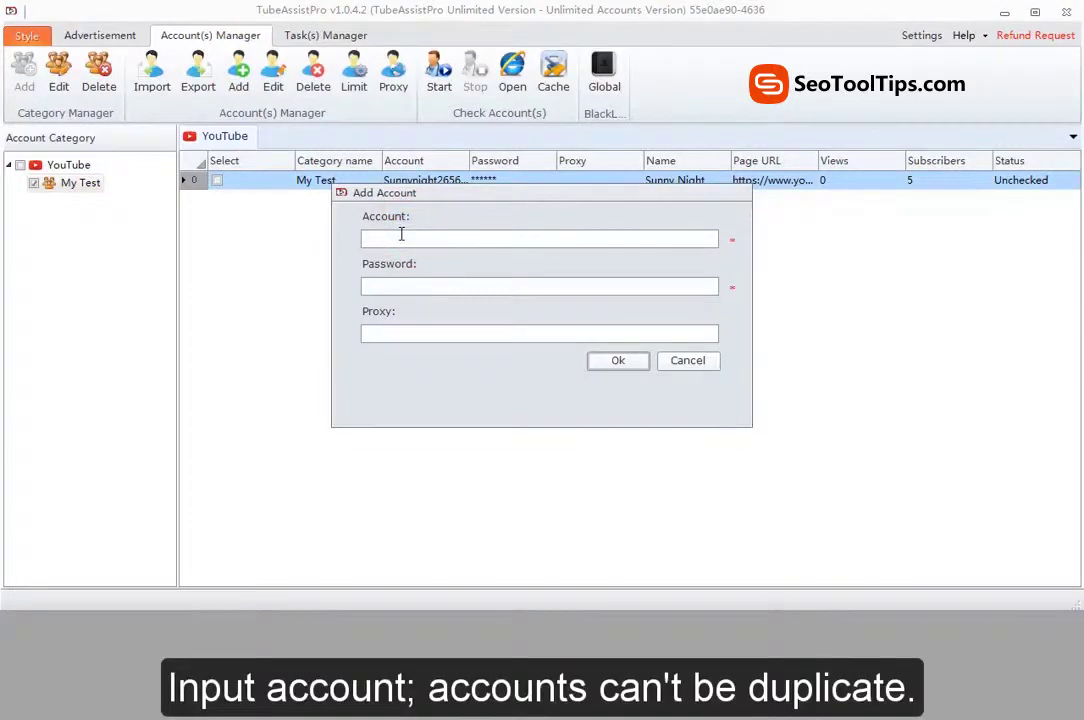
{"action": "type", "text": "testaccount"}
{"action": "left_click", "coordinate": [410, 285]}
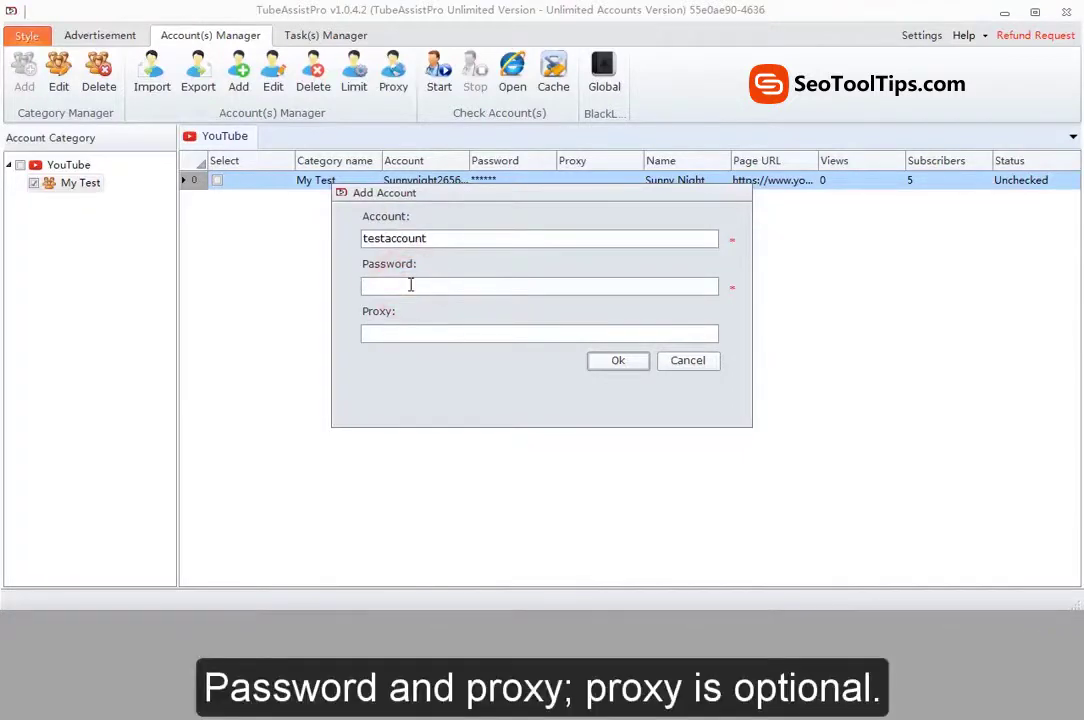
{"action": "type", "text": "••••••"}
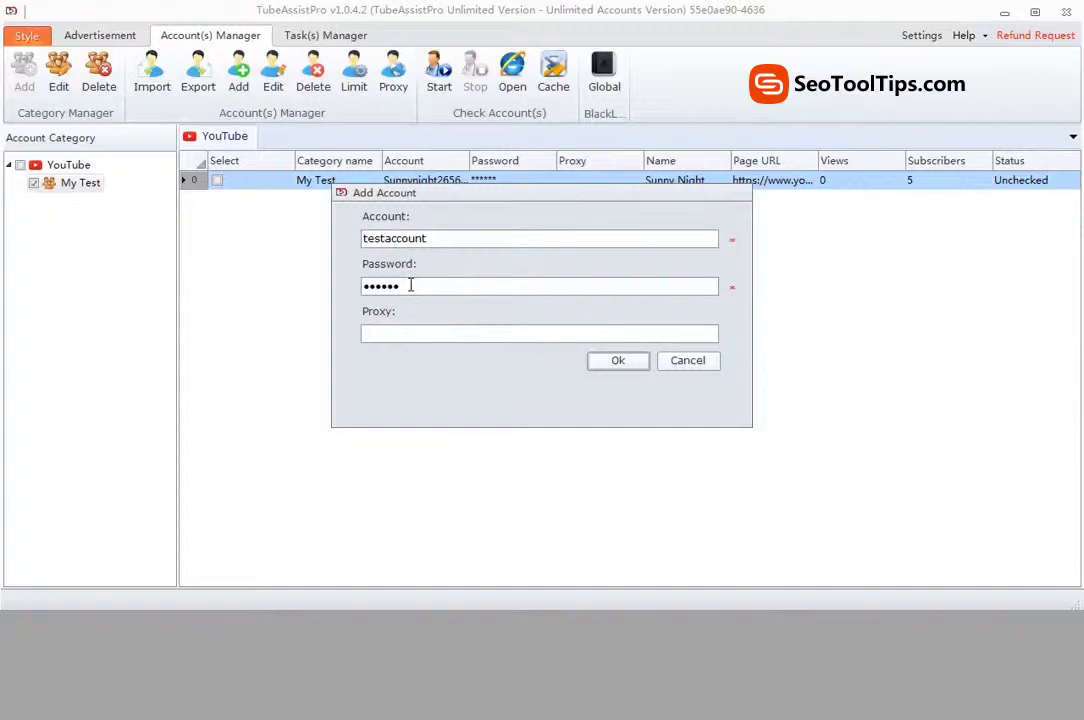
{"action": "left_click", "coordinate": [618, 361]}
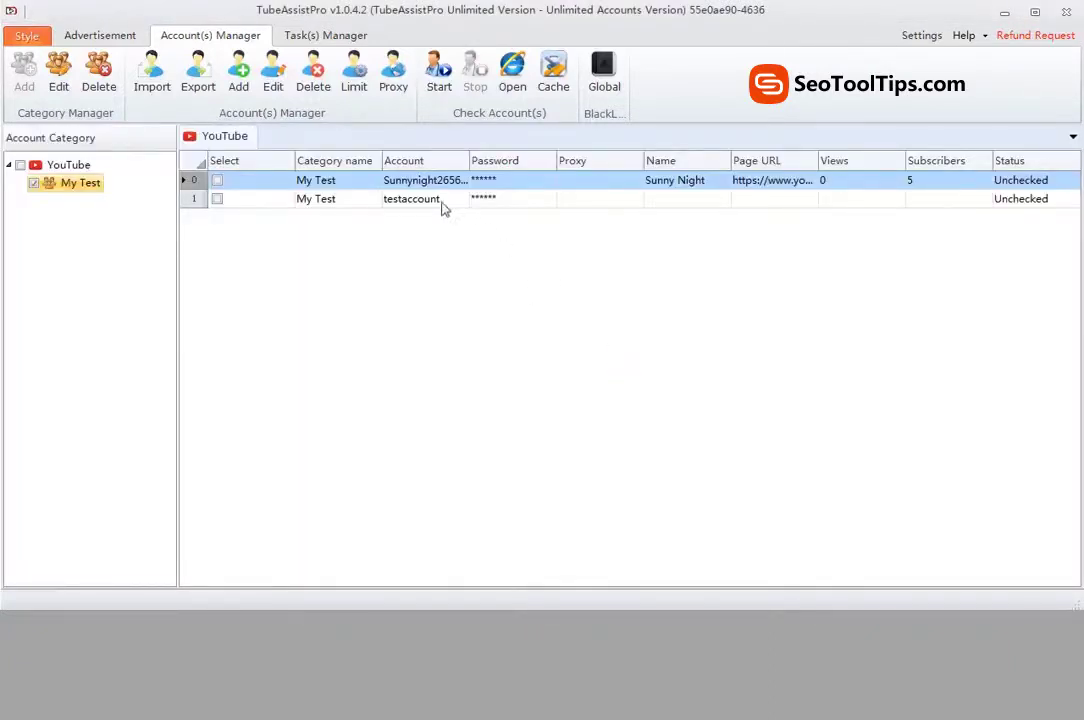
Step: Select the second account row in the My Test account list
{"action": "left_click", "coordinate": [431, 200]}
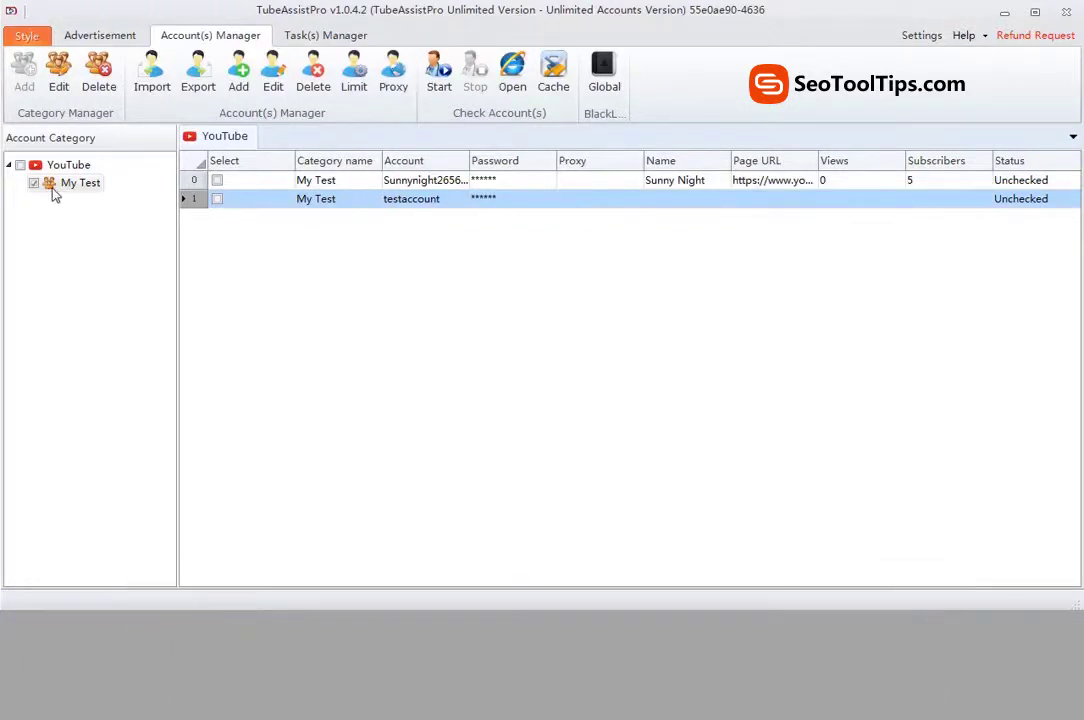
{"action": "left_click", "coordinate": [33, 184]}
{"action": "left_click", "coordinate": [33, 184]}
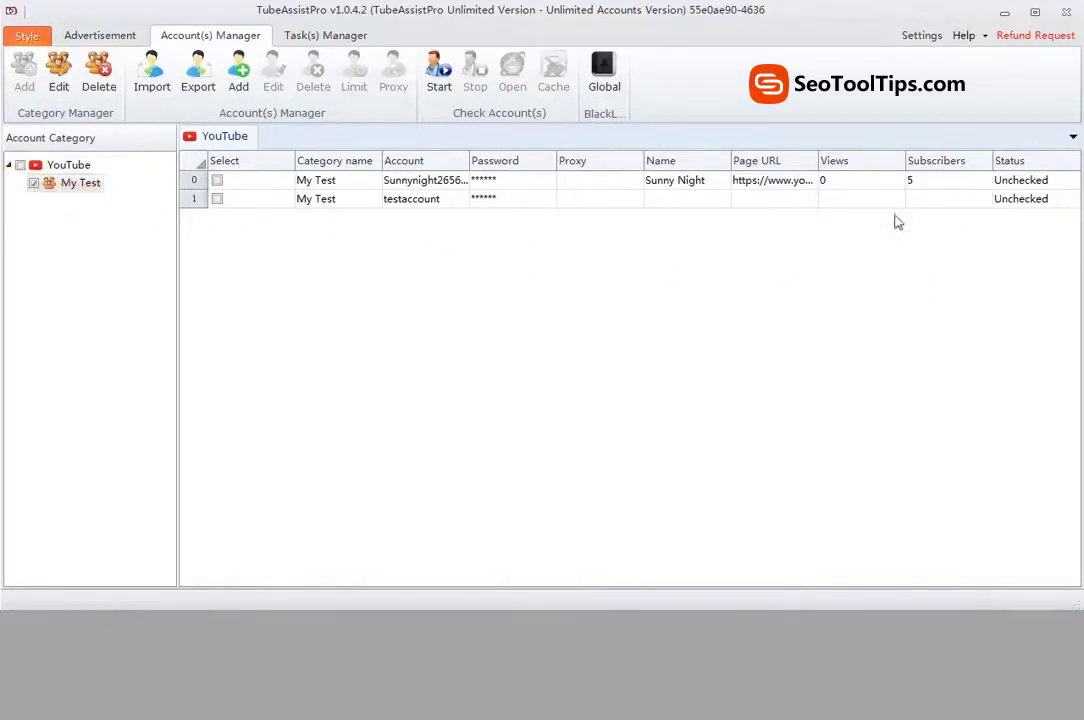
{"action": "left_click", "coordinate": [492, 200]}
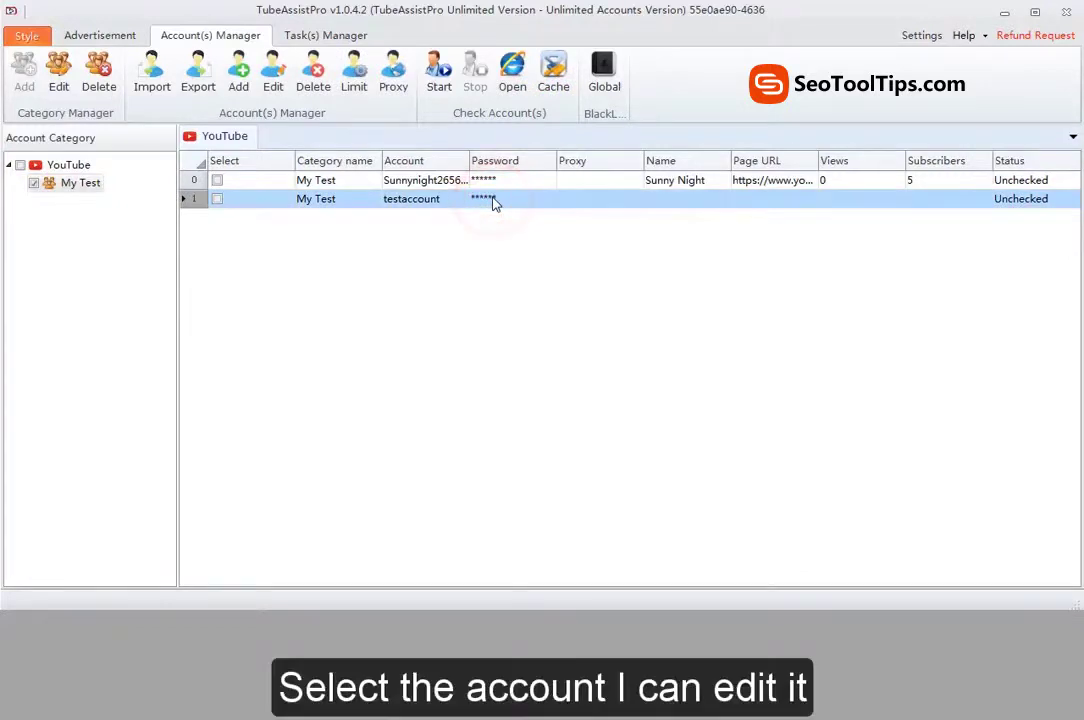
Step: Rename the second account to 'testaccountedit' and save the edit
{"action": "left_click", "coordinate": [270, 90]}
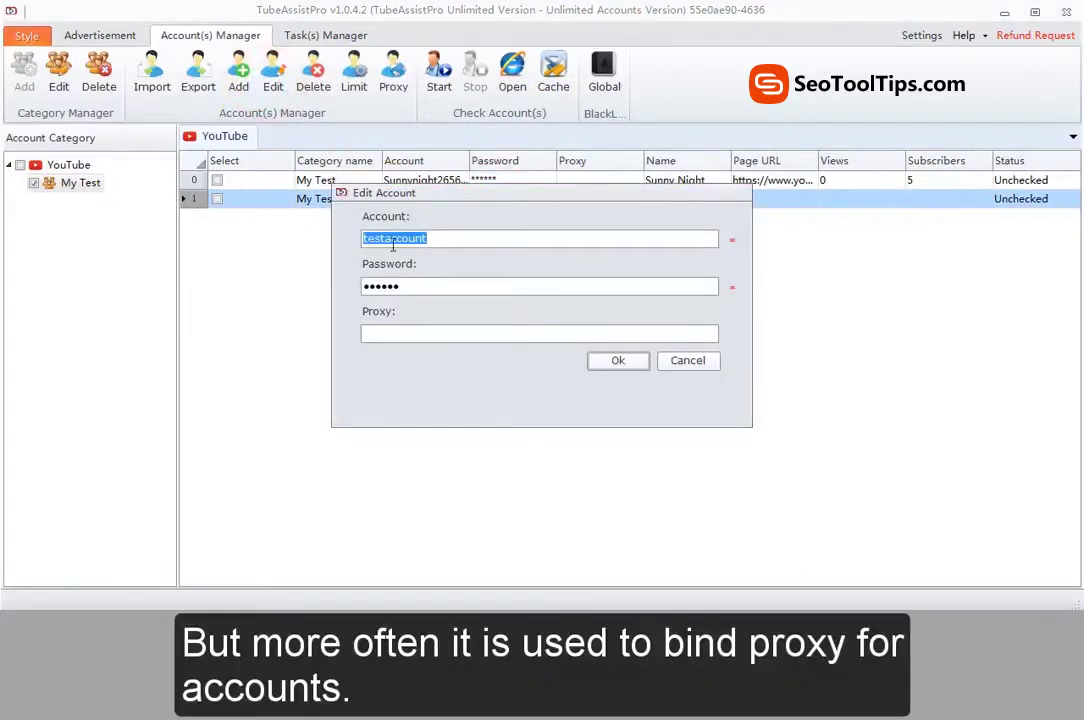
{"action": "left_click", "coordinate": [420, 284]}
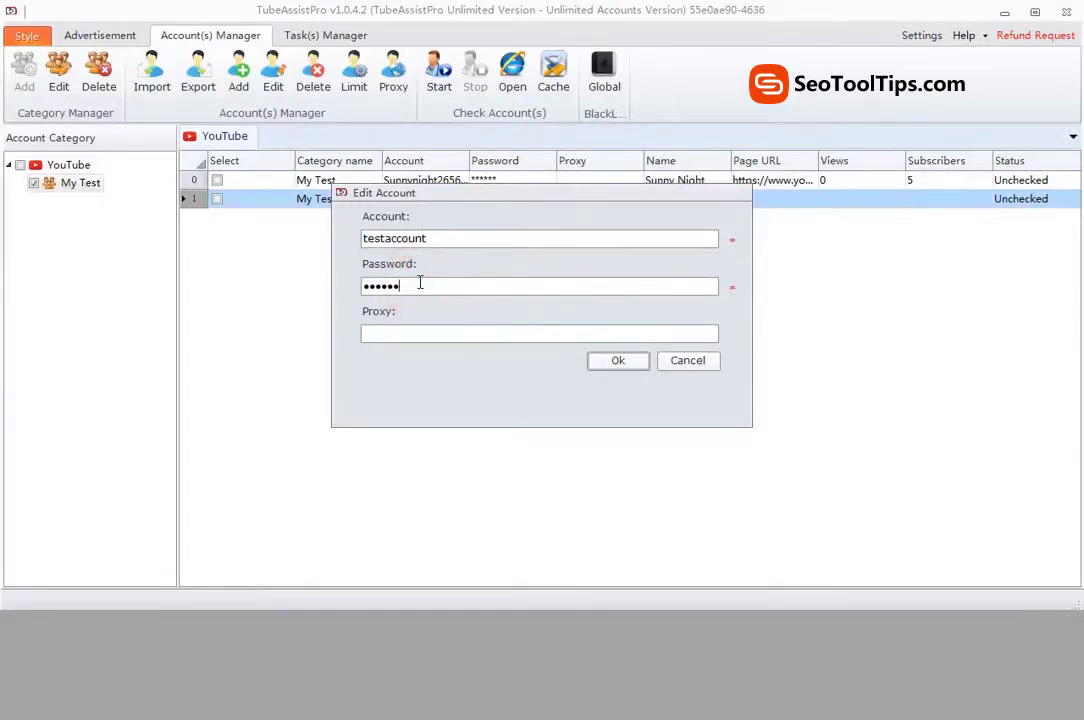
{"action": "left_click", "coordinate": [431, 238]}
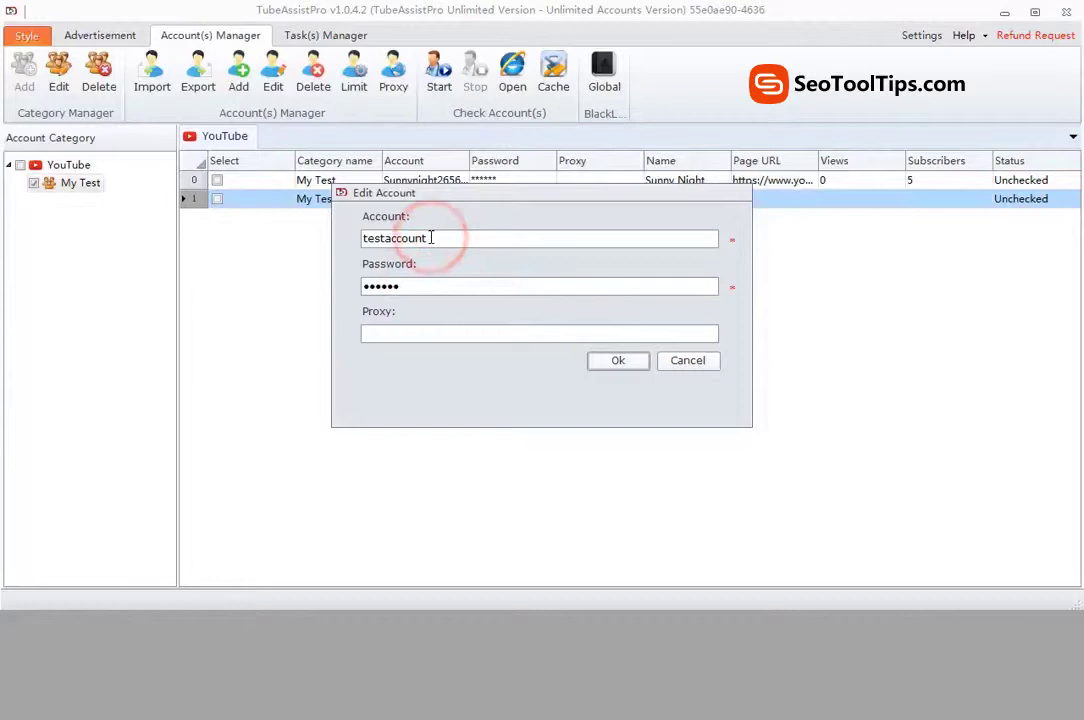
{"action": "type", "text": "edit"}
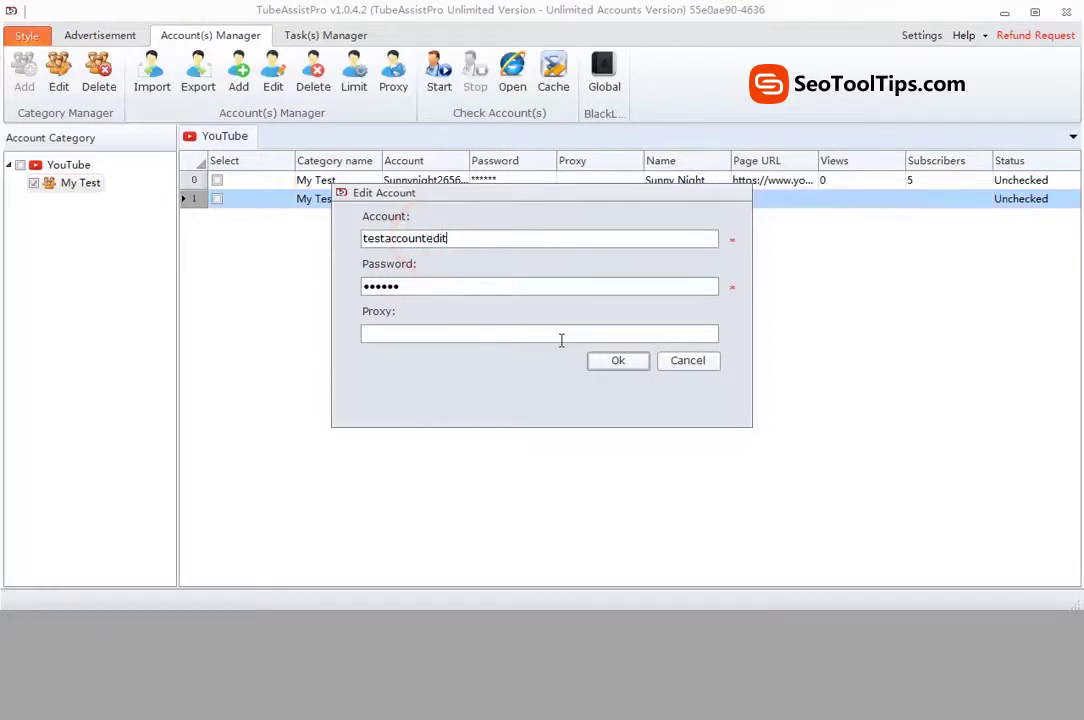
{"action": "left_click", "coordinate": [618, 362]}
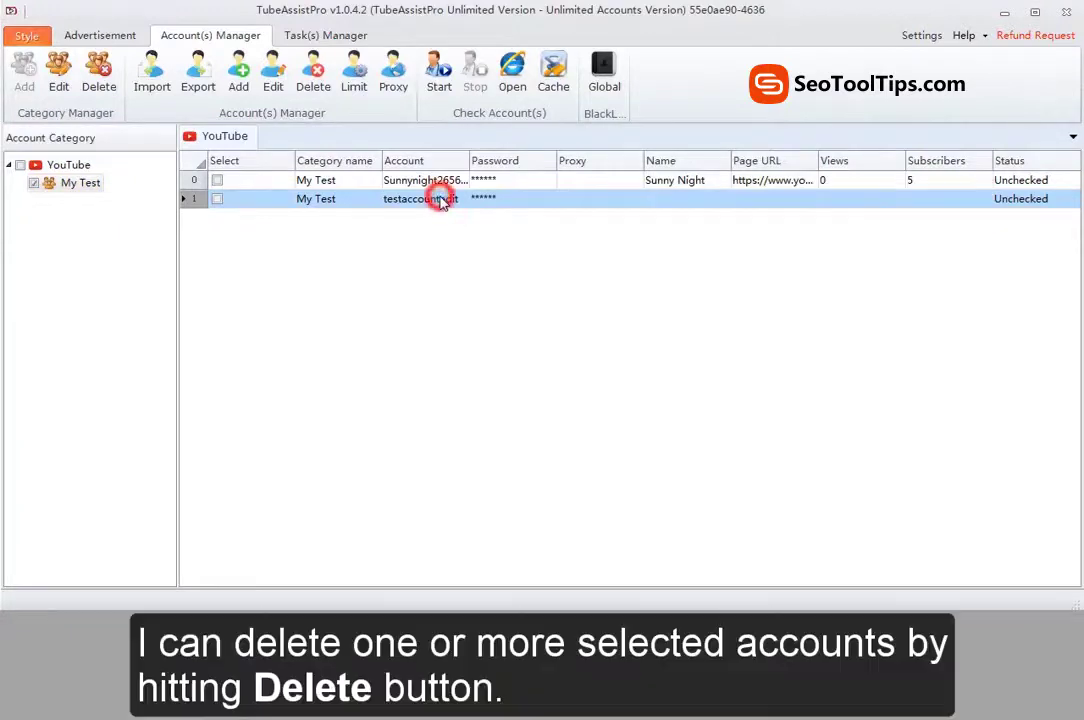
Step: Select only the testaccountedit row in the account list
{"action": "left_click", "coordinate": [433, 180]}
{"action": "left_click", "coordinate": [438, 200], "text": "ctrl"}
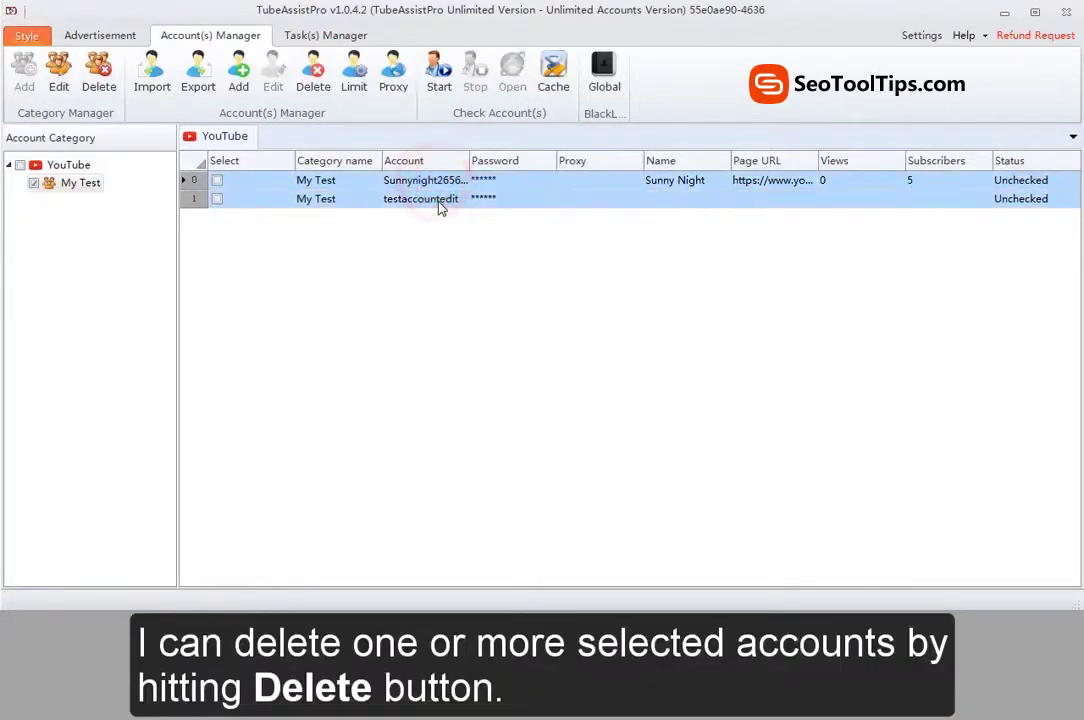
{"action": "left_click", "coordinate": [438, 200]}
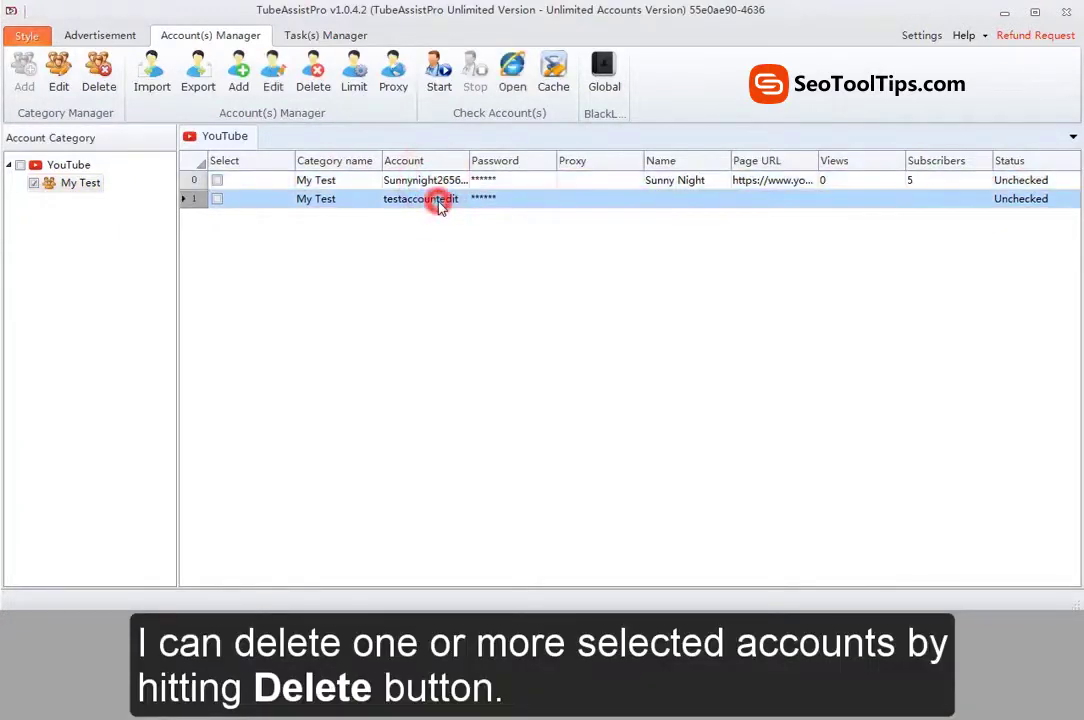
Step: Delete the testaccountedit account and bring up the account import file picker
{"action": "left_click", "coordinate": [313, 72]}
{"action": "left_click", "coordinate": [512, 393]}
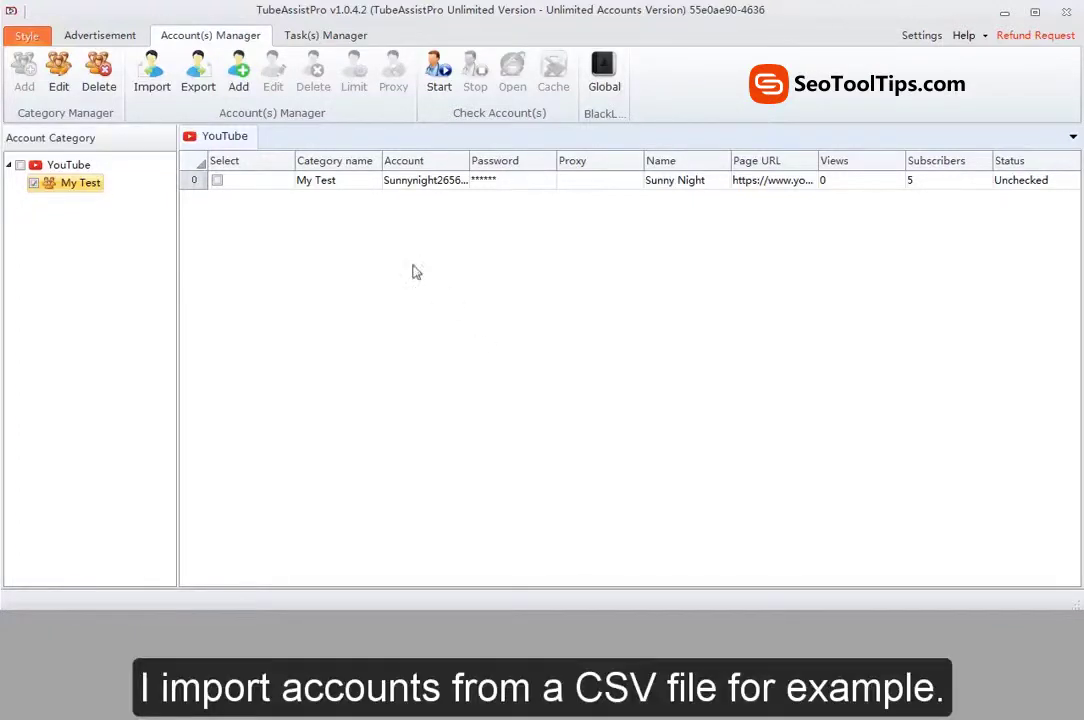
{"action": "left_click", "coordinate": [152, 88]}
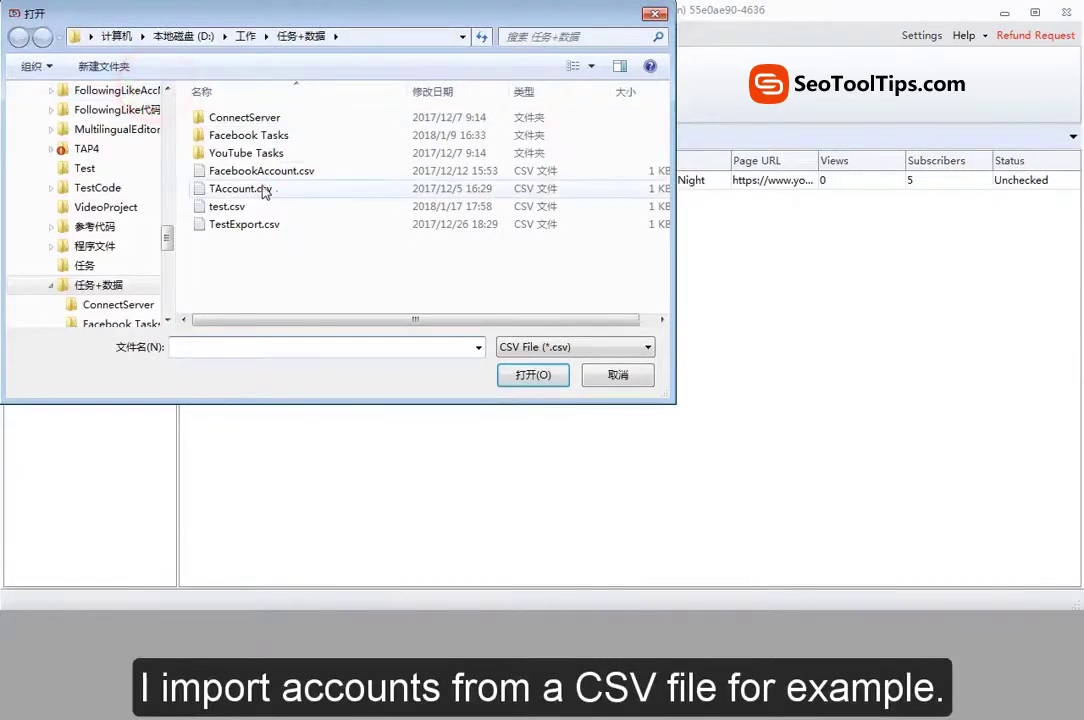
Step: Import accounts test1–test13 from TAccount.csv, then select the accounts in rows 4–9
{"action": "left_click", "coordinate": [262, 190]}
{"action": "left_click", "coordinate": [530, 376]}
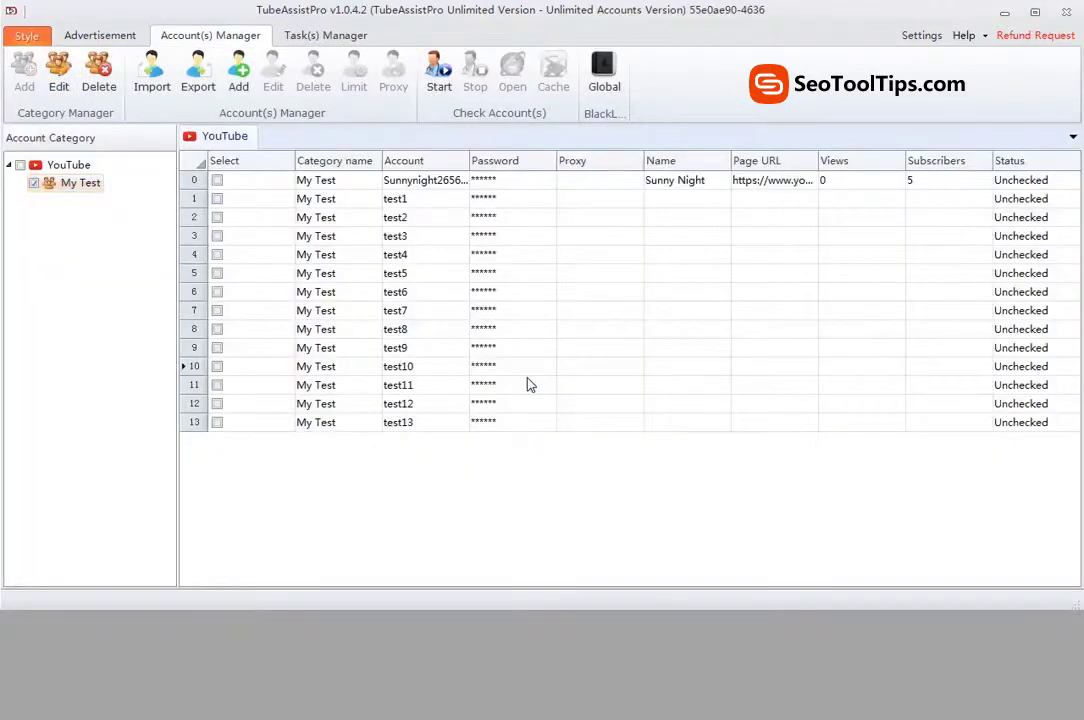
{"action": "left_click", "coordinate": [496, 236]}
{"action": "left_click_drag", "start_coordinate": [500, 254], "coordinate": [505, 352]}
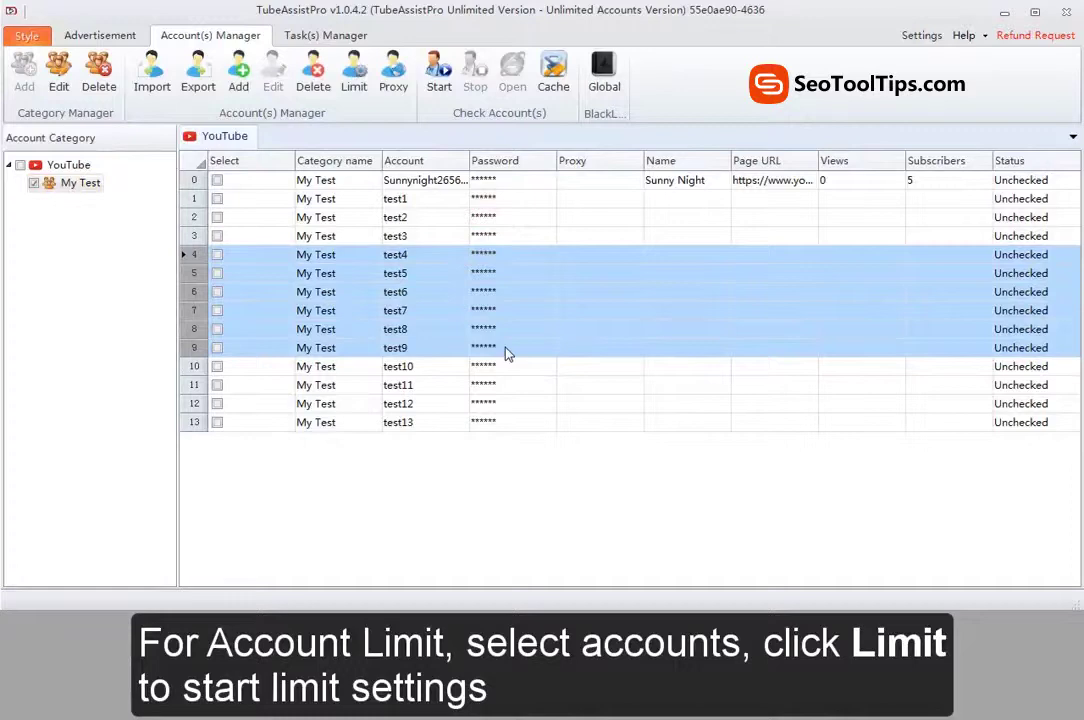
Step: Raise the Comment minimum interval to 61 seconds in the account limit settings and save
{"action": "left_click", "coordinate": [358, 90]}
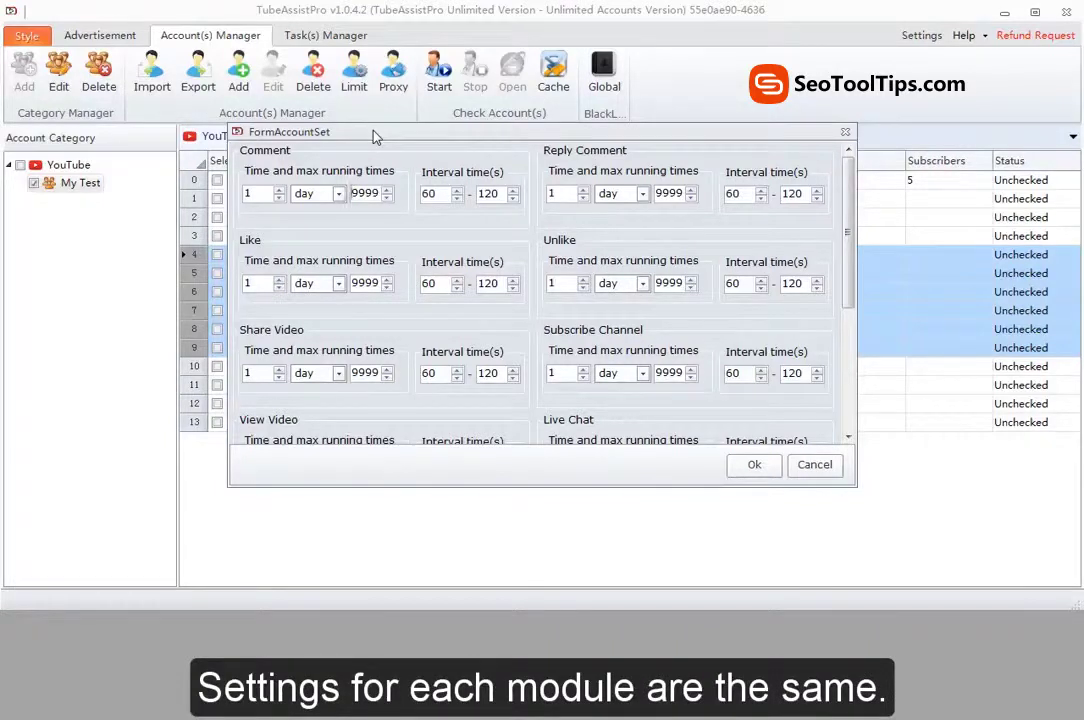
{"action": "left_click", "coordinate": [298, 153]}
{"action": "left_click", "coordinate": [581, 150]}
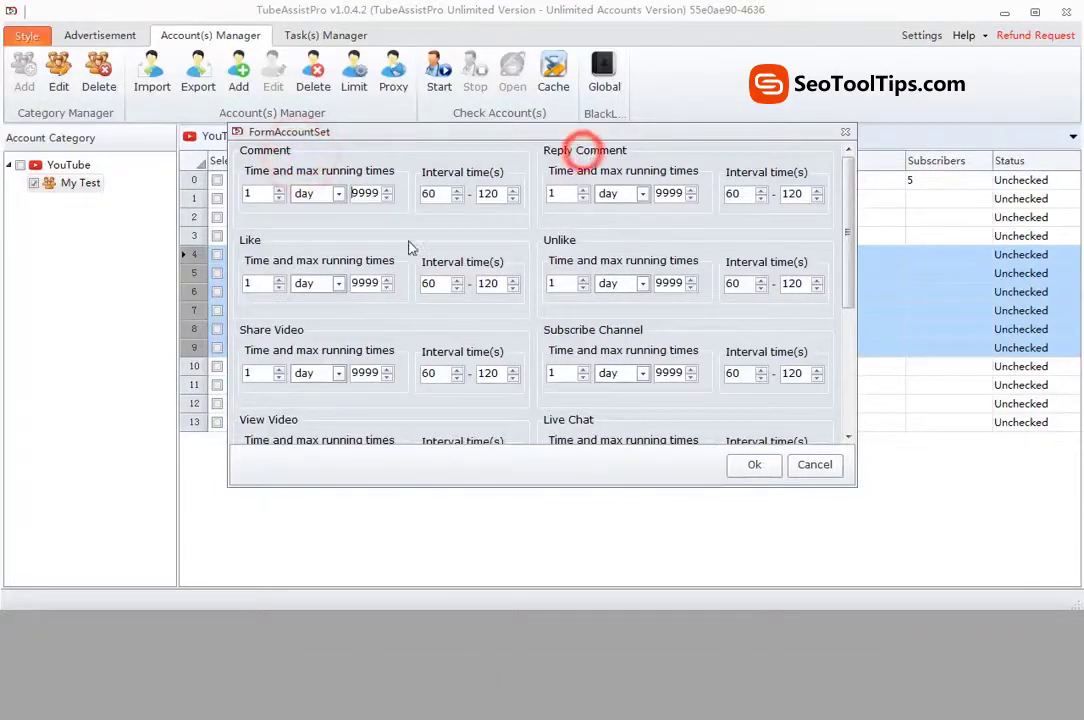
{"action": "left_click", "coordinate": [270, 243]}
{"action": "left_click", "coordinate": [558, 244]}
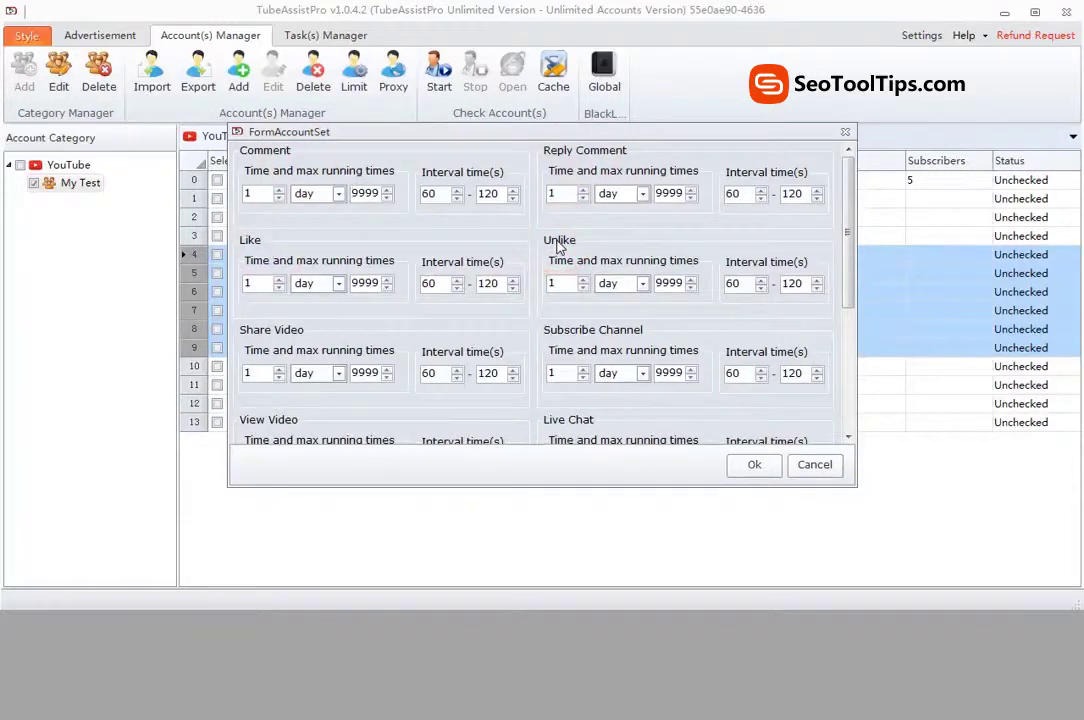
{"action": "left_click", "coordinate": [267, 193]}
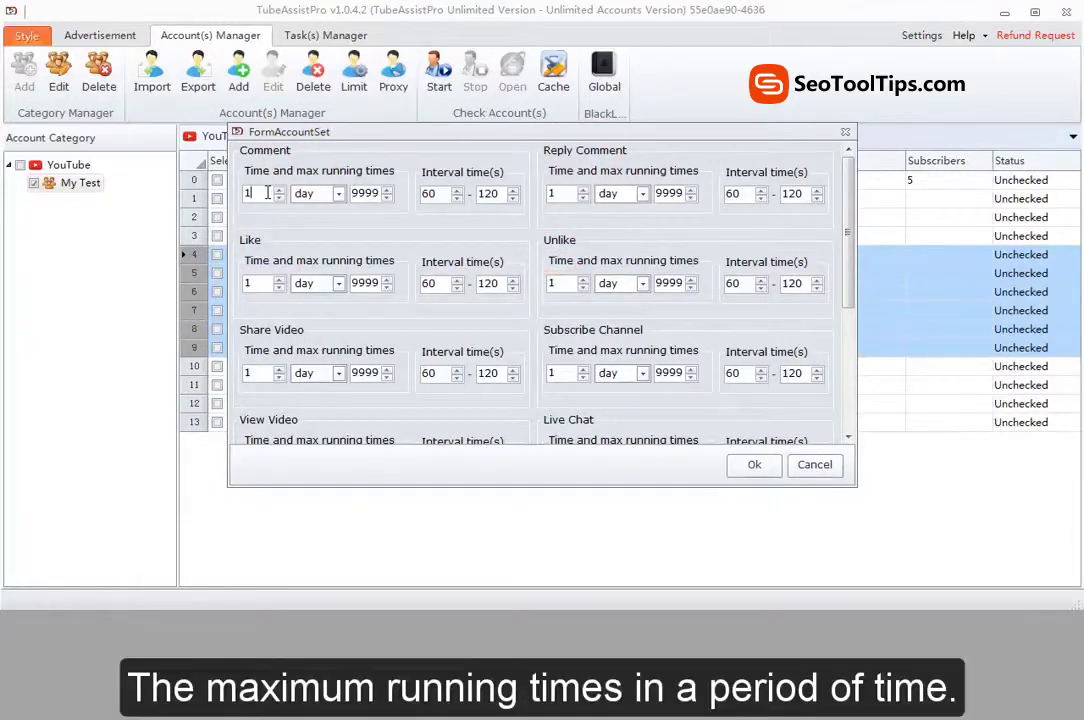
{"action": "left_click", "coordinate": [363, 191]}
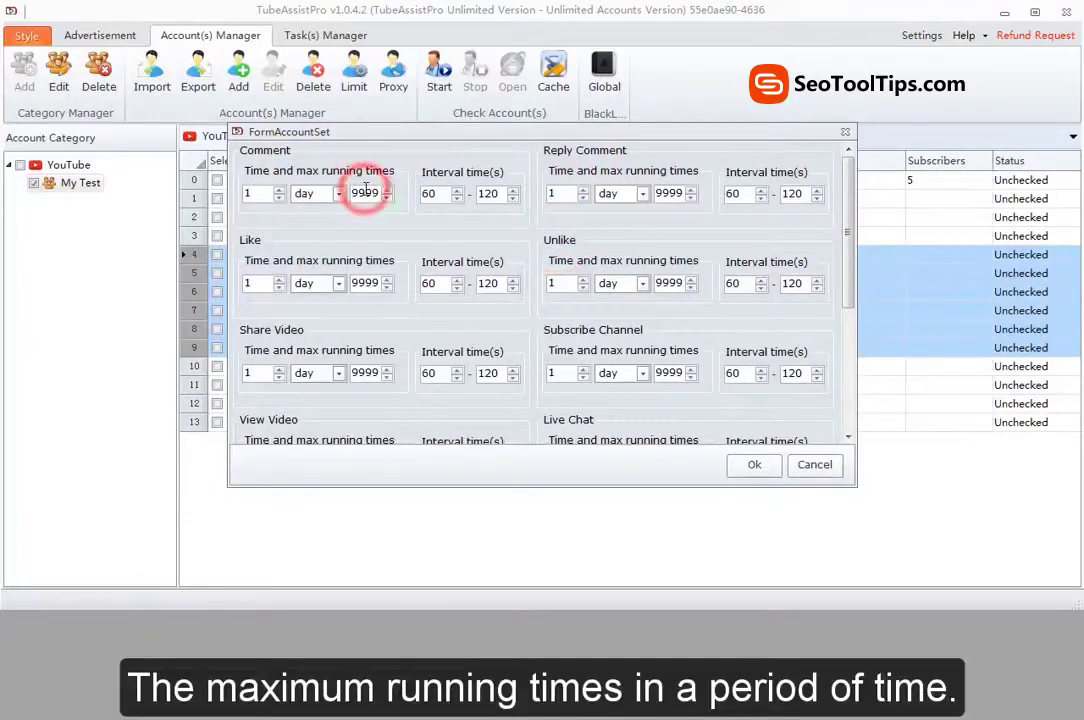
{"action": "left_click", "coordinate": [457, 190]}
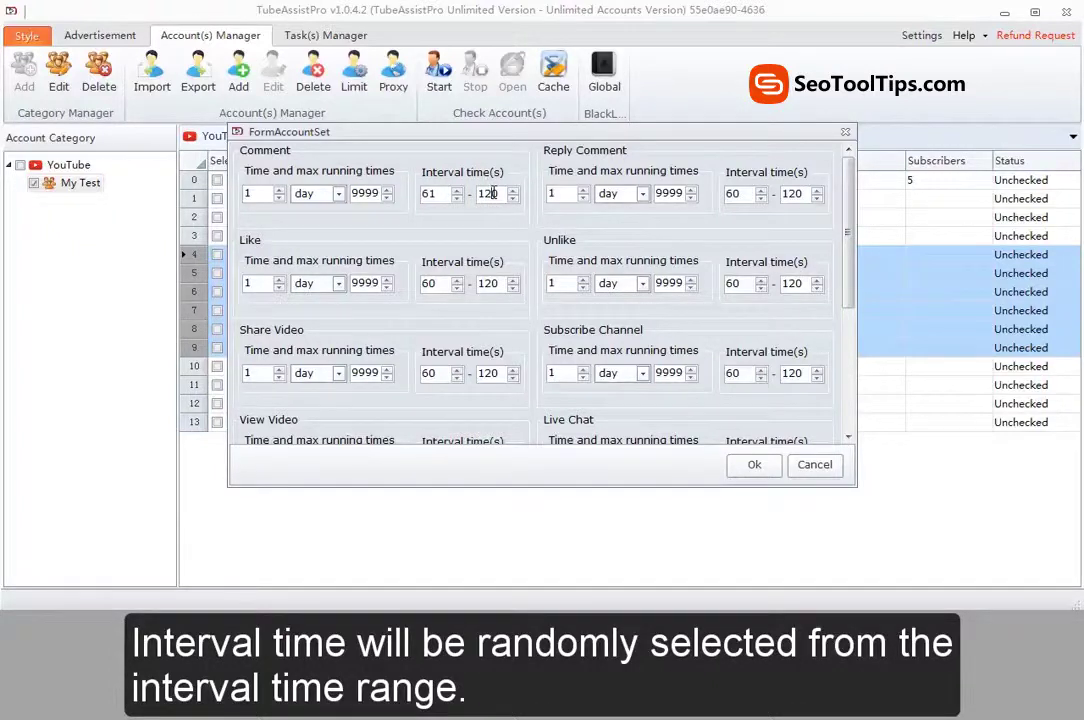
{"action": "left_click", "coordinate": [754, 464]}
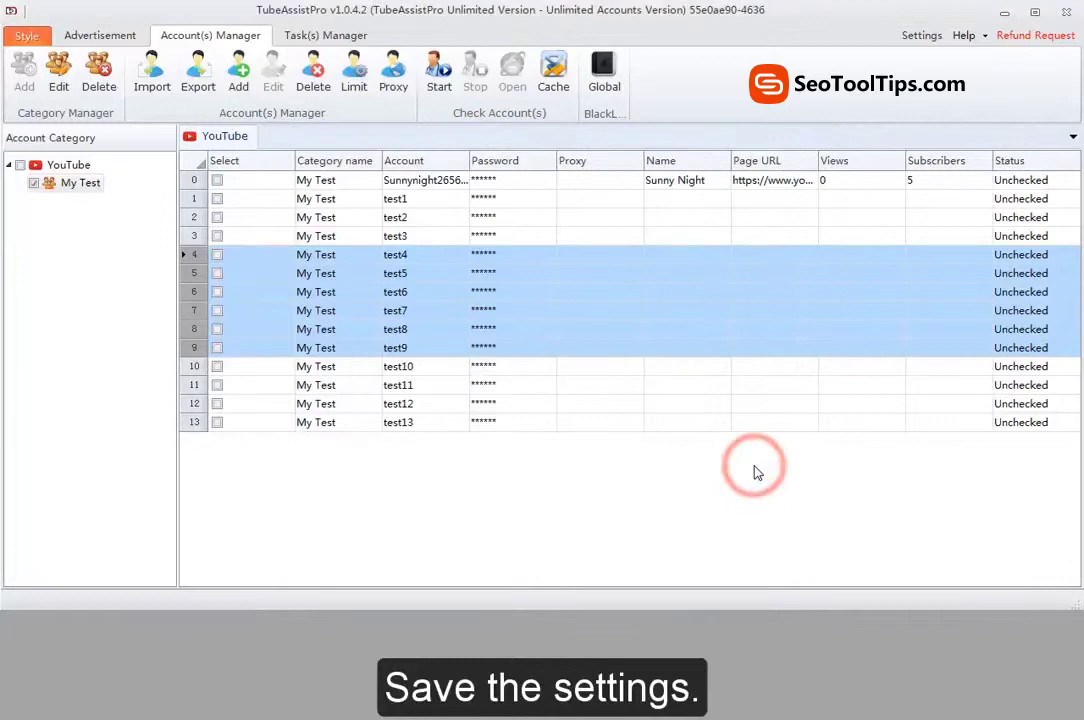
Step: Select accounts test7 through test13 in rows 7–13
{"action": "left_click", "coordinate": [720, 405]}
{"action": "left_click", "coordinate": [672, 308]}
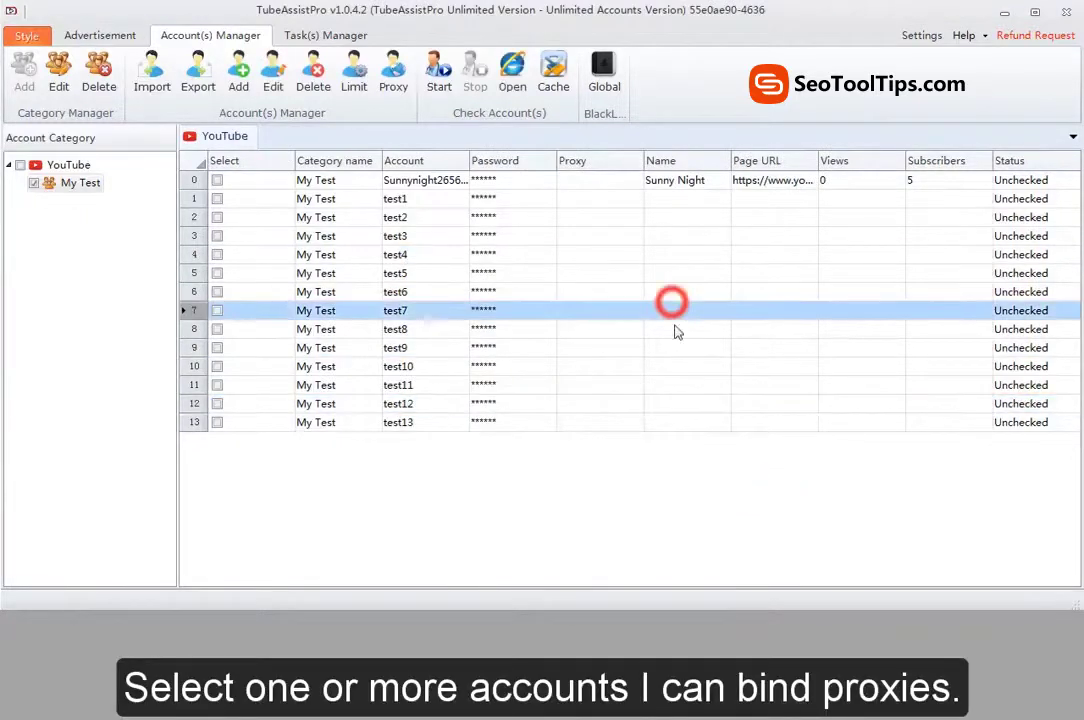
{"action": "left_click_drag", "start_coordinate": [675, 332], "coordinate": [685, 430]}
Step: Load the proxy list from Proxy.txt into the Bind Proxy dialog
{"action": "left_click", "coordinate": [390, 84]}
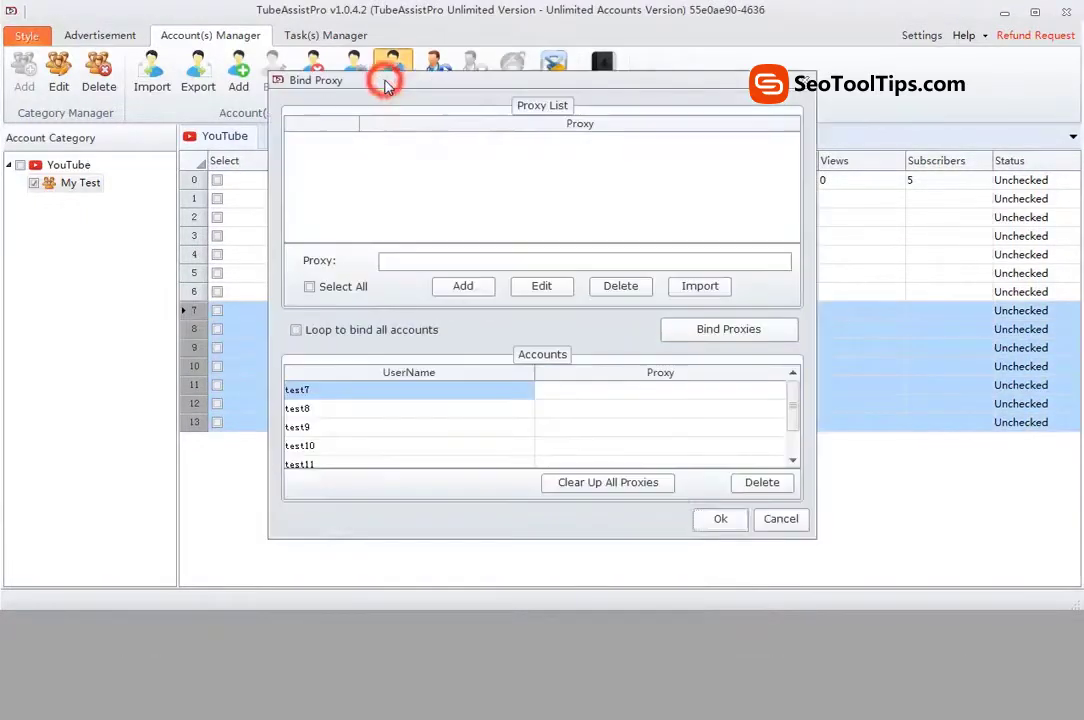
{"action": "left_click", "coordinate": [417, 264]}
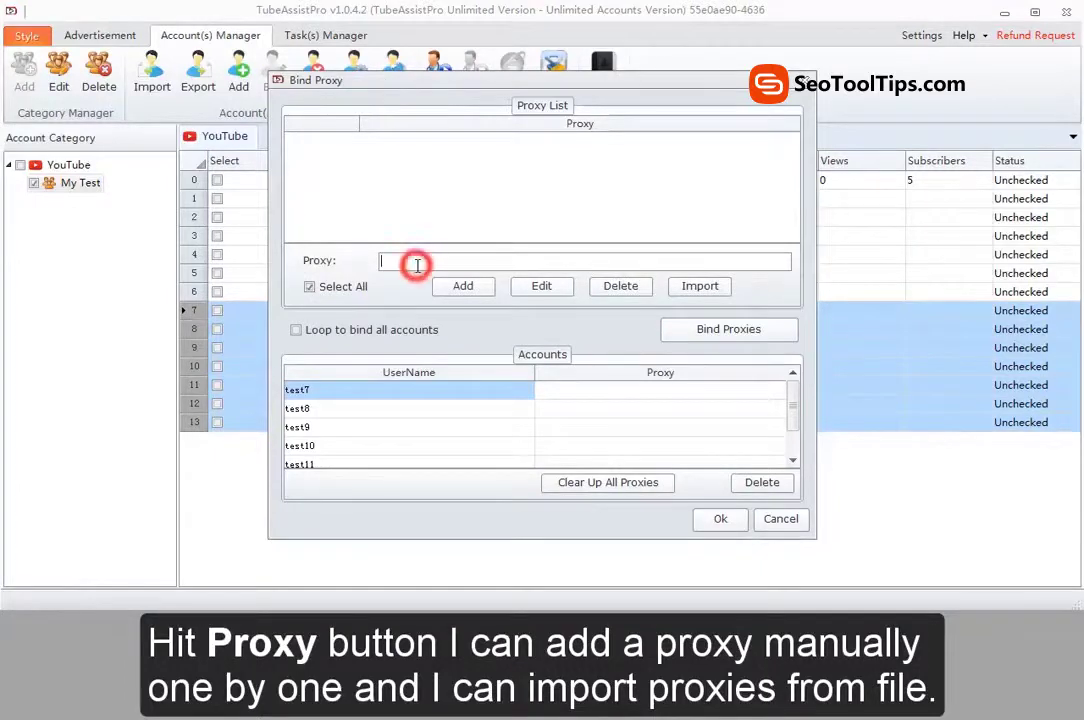
{"action": "left_click", "coordinate": [697, 286]}
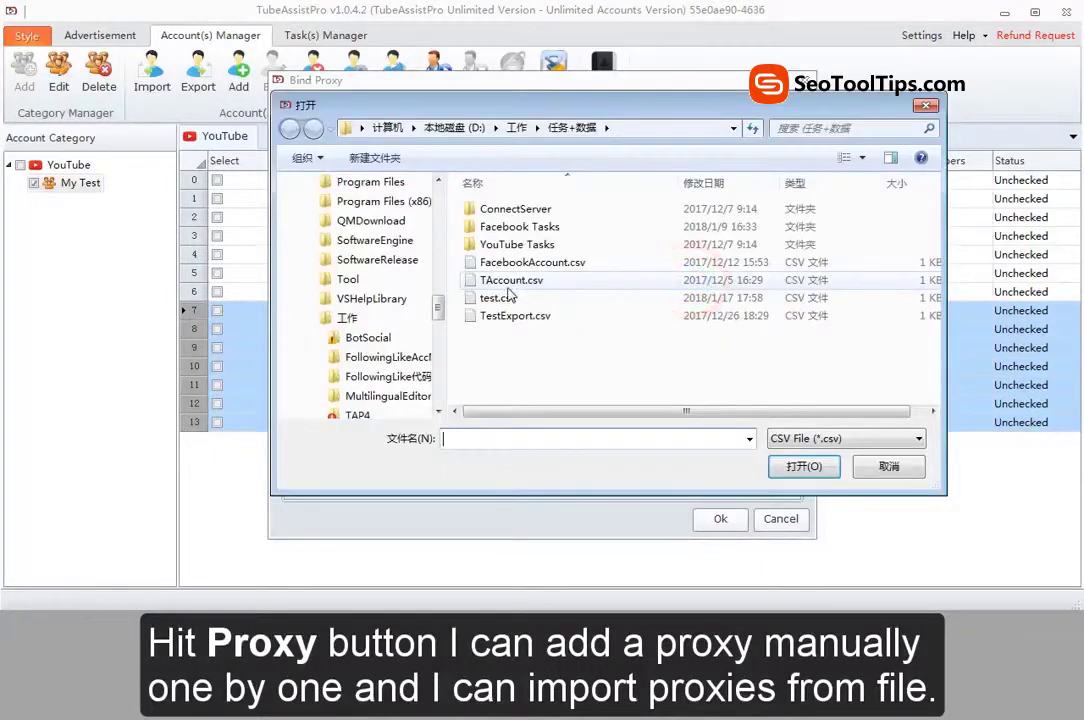
{"action": "left_click", "coordinate": [806, 440]}
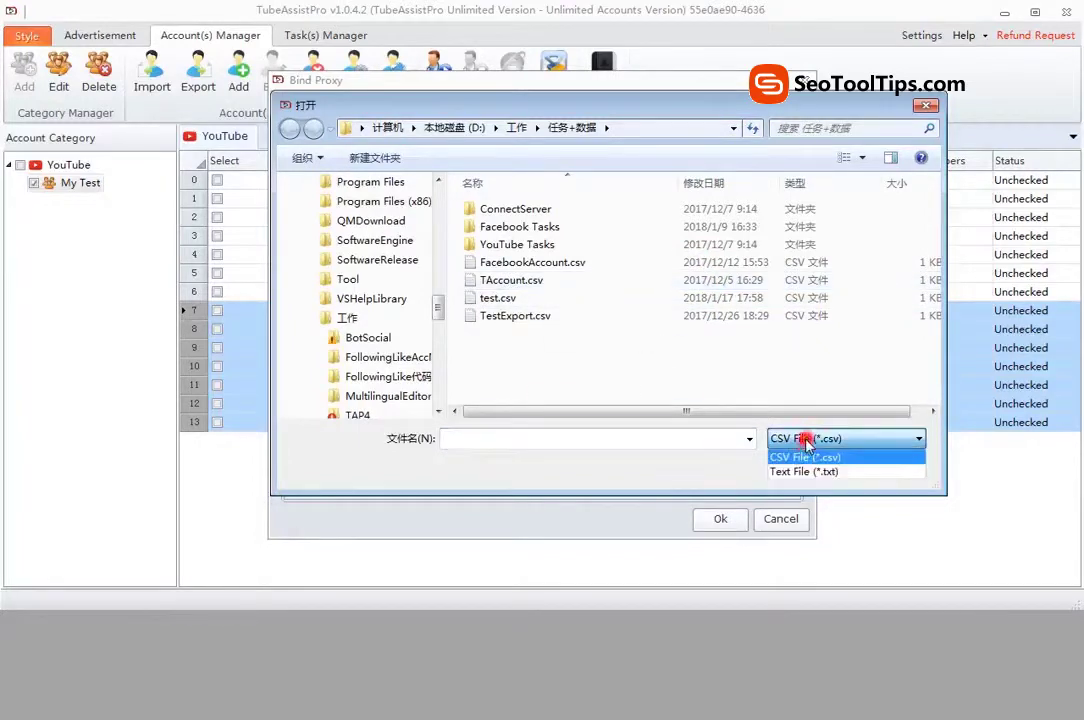
{"action": "left_click", "coordinate": [805, 471]}
{"action": "left_click", "coordinate": [513, 298]}
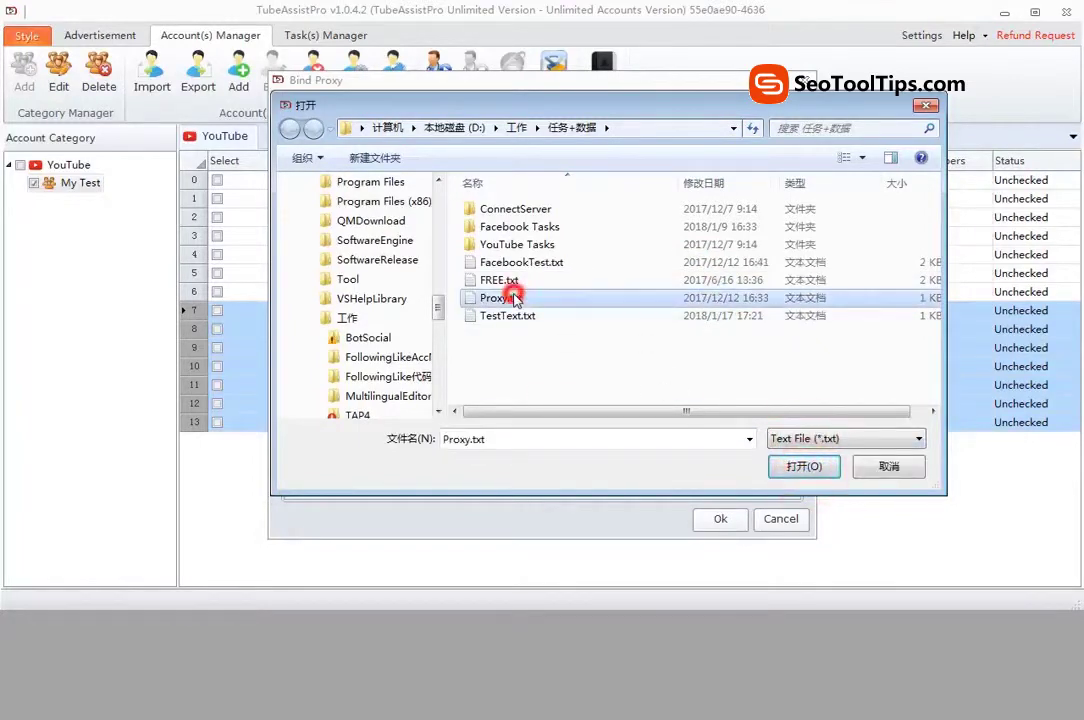
{"action": "left_click", "coordinate": [815, 463]}
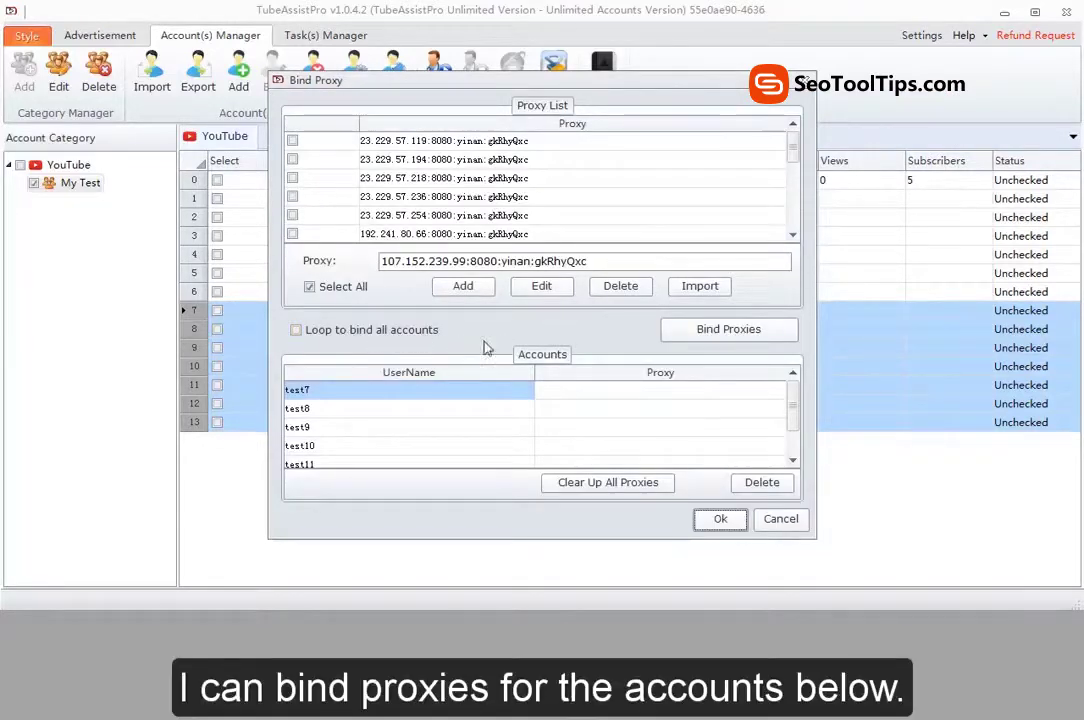
Step: Select all imported proxies, bind them to the chosen accounts, and save
{"action": "left_click", "coordinate": [705, 340]}
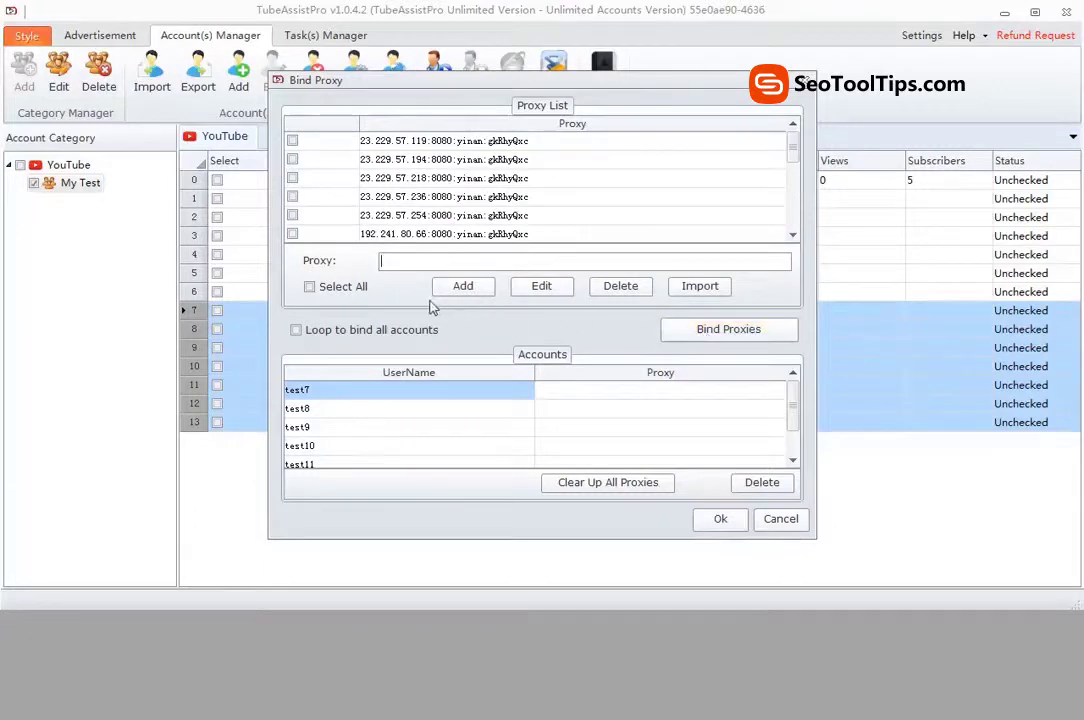
{"action": "left_click", "coordinate": [346, 290]}
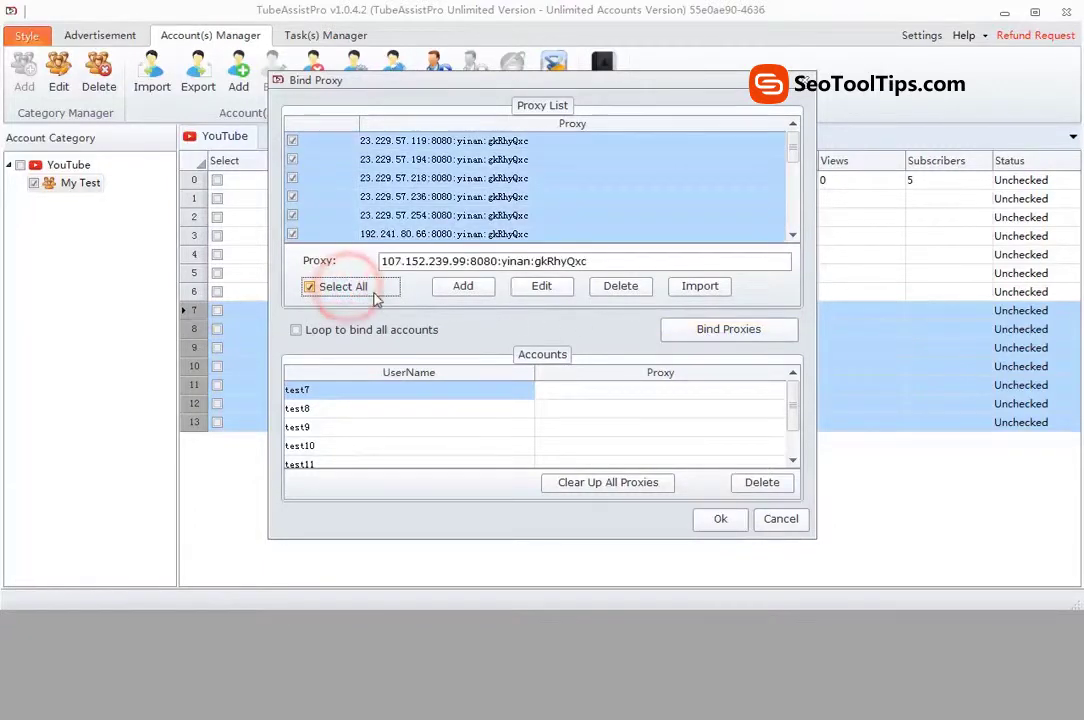
{"action": "left_click", "coordinate": [715, 335]}
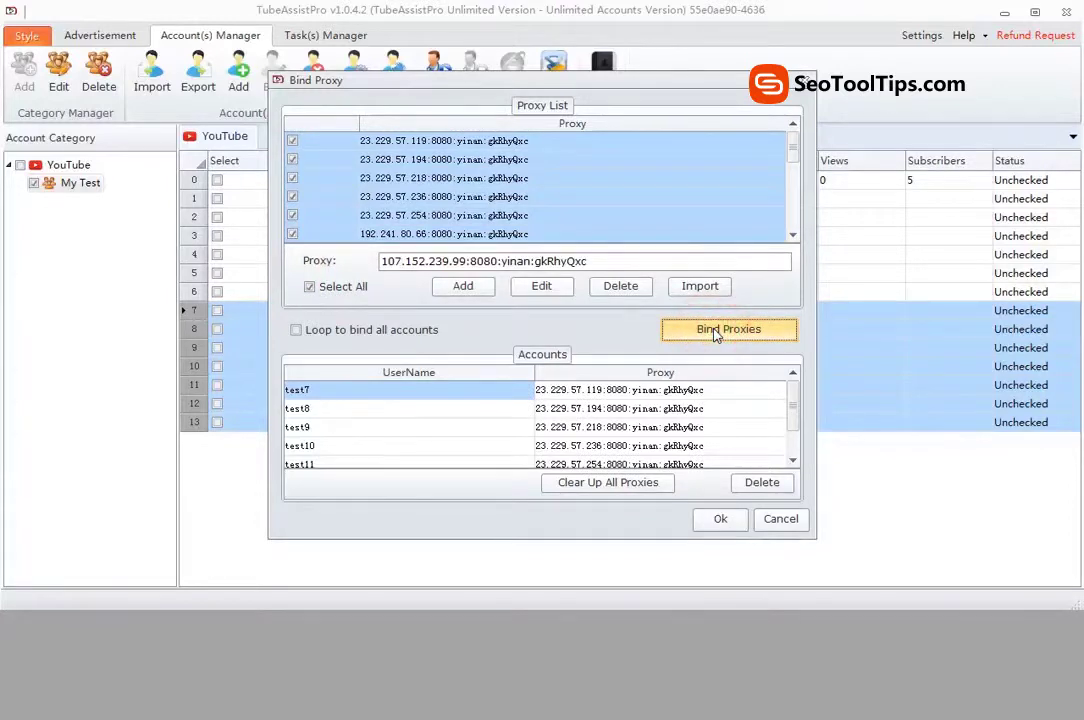
{"action": "left_click", "coordinate": [720, 520]}
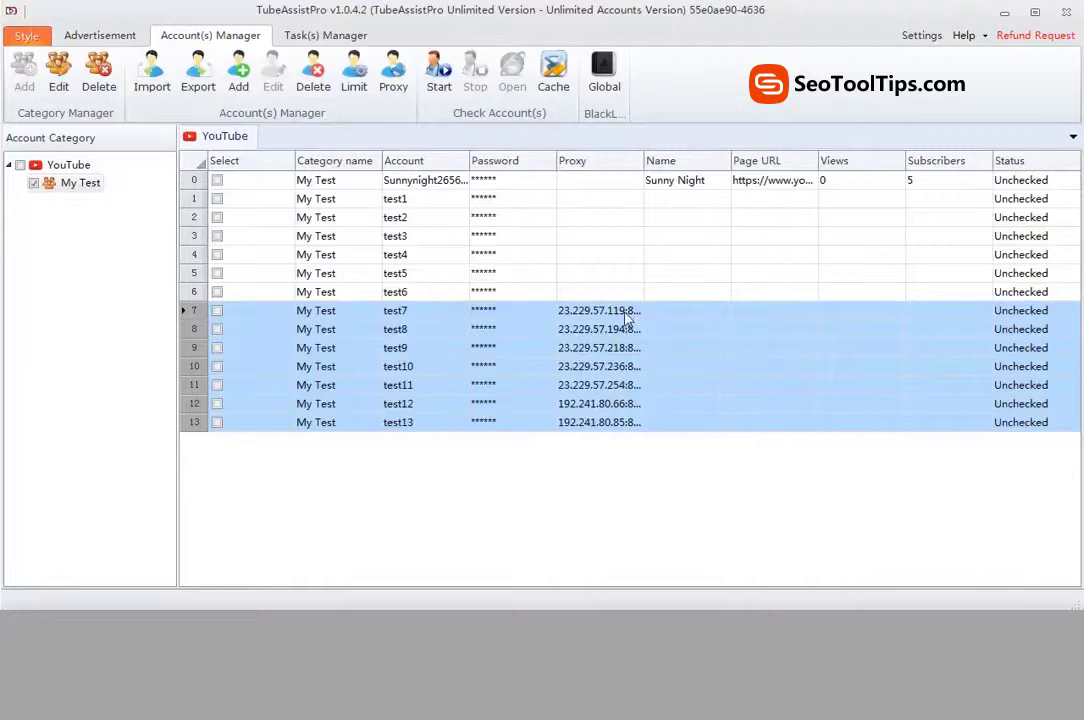
Step: Tick the first account and start a login check on it
{"action": "left_click", "coordinate": [573, 186]}
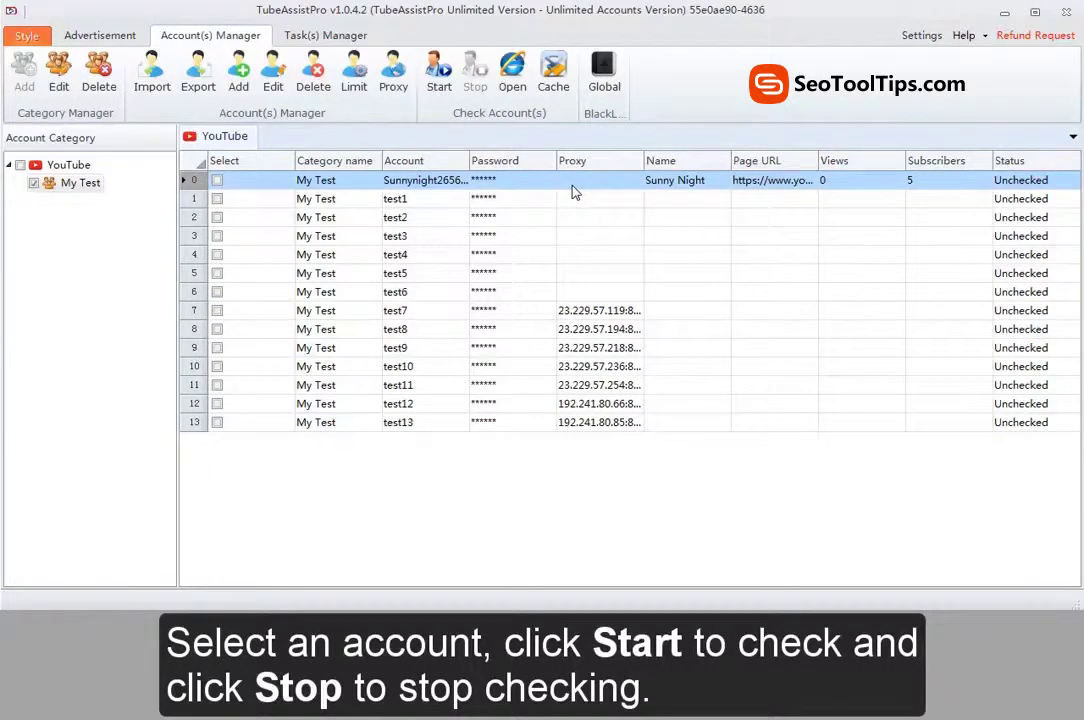
{"action": "left_click", "coordinate": [217, 181]}
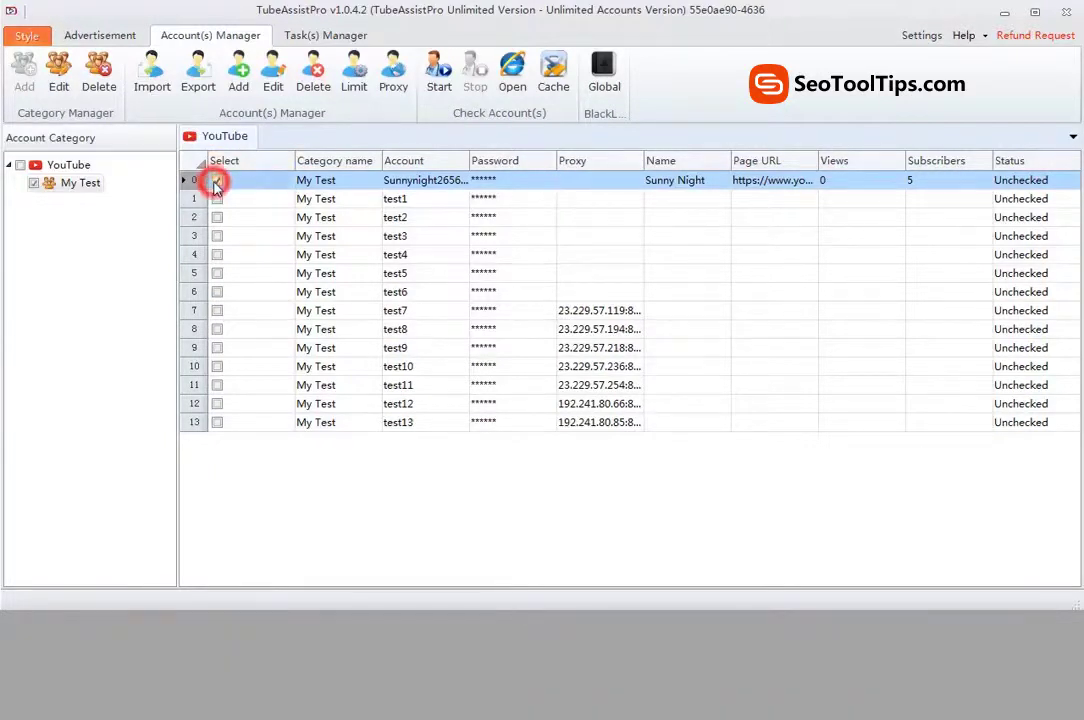
{"action": "left_click", "coordinate": [433, 74]}
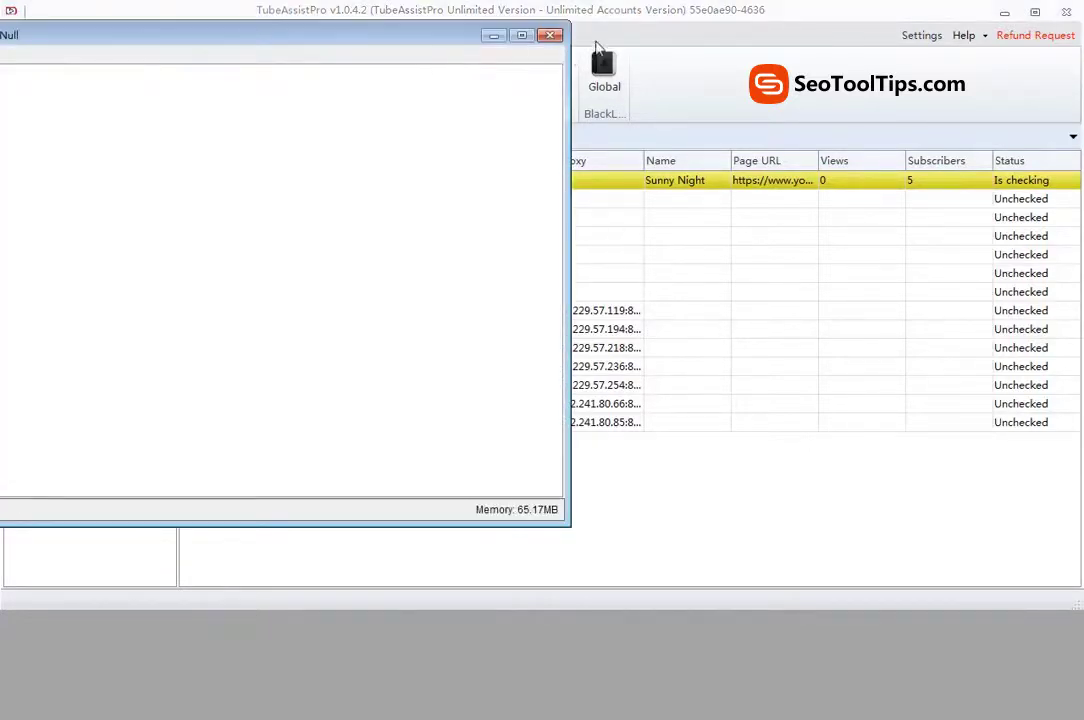
Step: Close the checking browser, stop the check at Network Error, and select the first account row
{"action": "left_click", "coordinate": [550, 35]}
{"action": "left_click", "coordinate": [476, 78]}
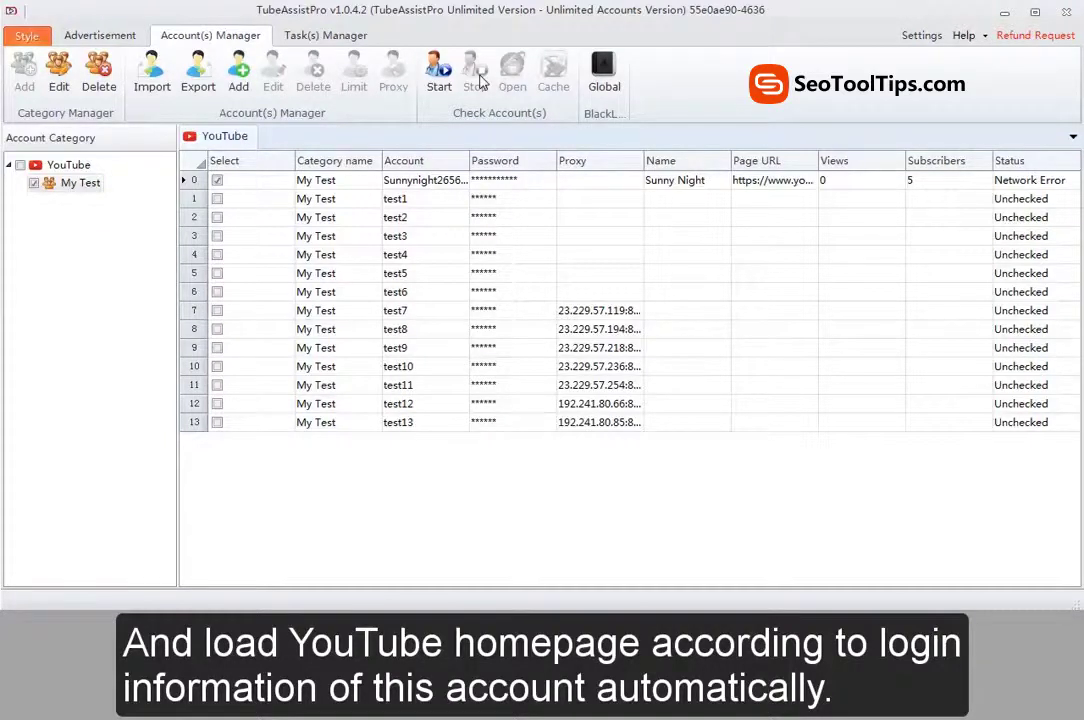
{"action": "left_click", "coordinate": [468, 181]}
Step: Open the first account in the built-in browser with a 20-minute timeout and Mozilla user agent, then close it
{"action": "left_click", "coordinate": [511, 96]}
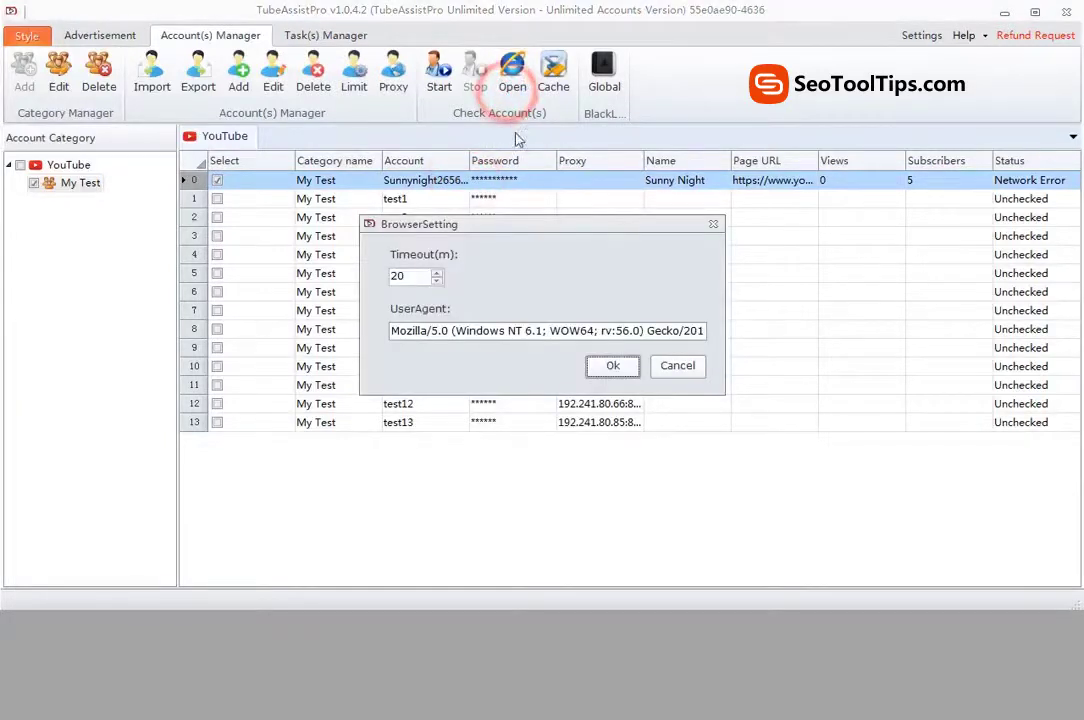
{"action": "left_click", "coordinate": [612, 367]}
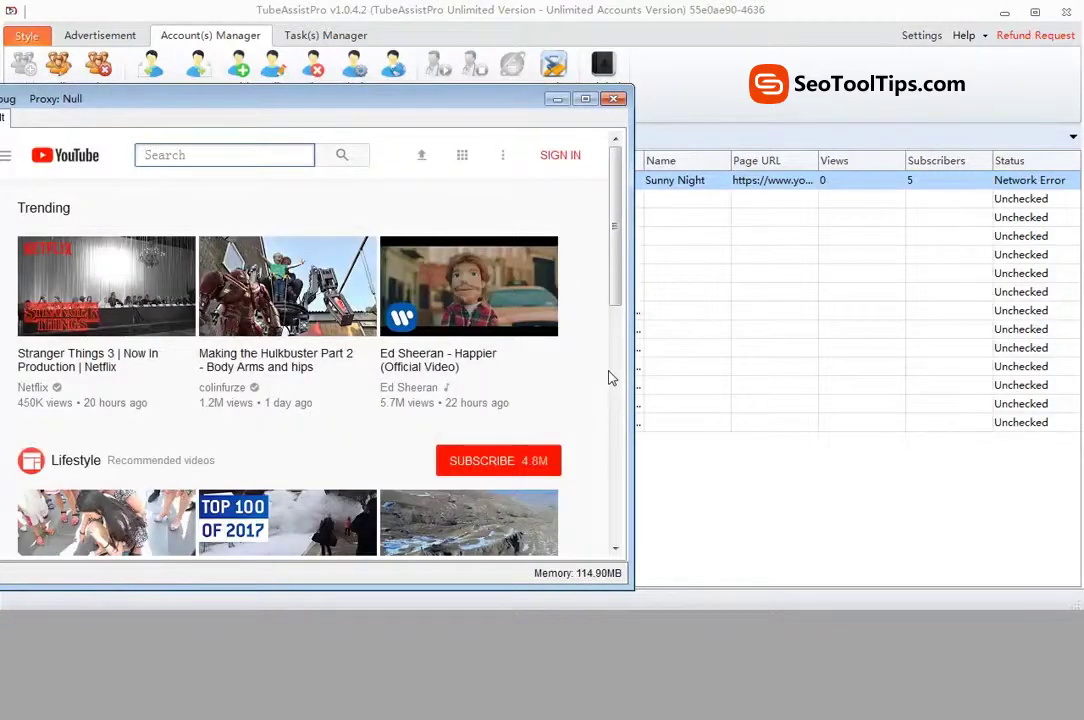
{"action": "left_click", "coordinate": [613, 100]}
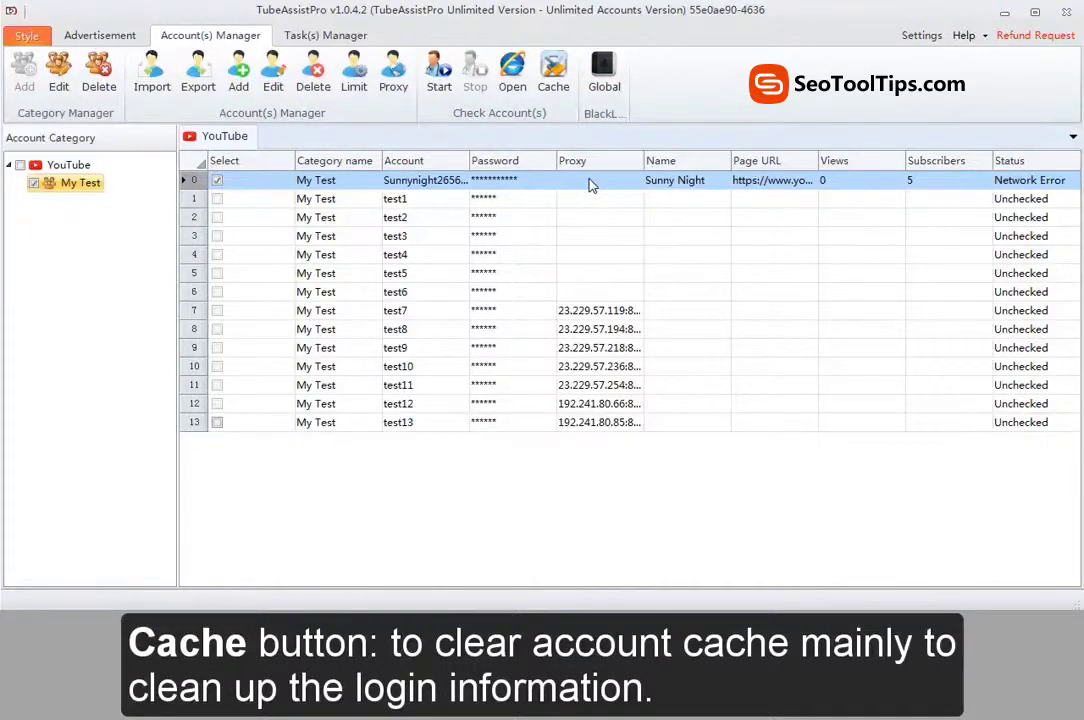
Step: Select account rows 0–6 and clear their cached login data
{"action": "left_click_drag", "start_coordinate": [590, 183], "coordinate": [564, 295]}
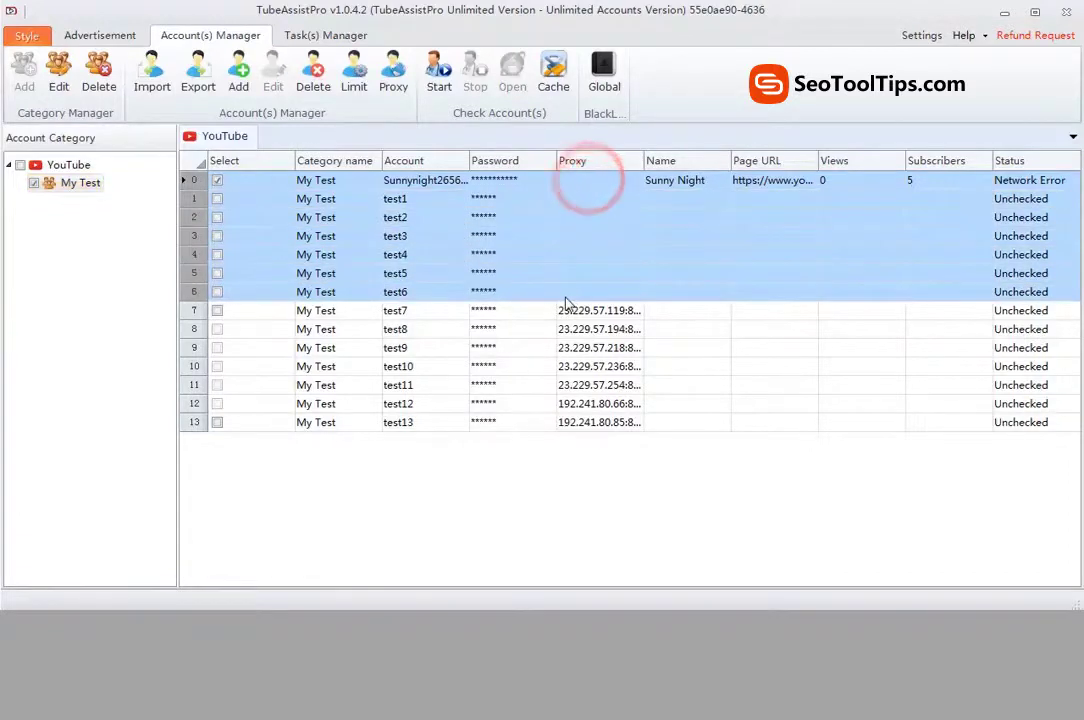
{"action": "left_click", "coordinate": [553, 72]}
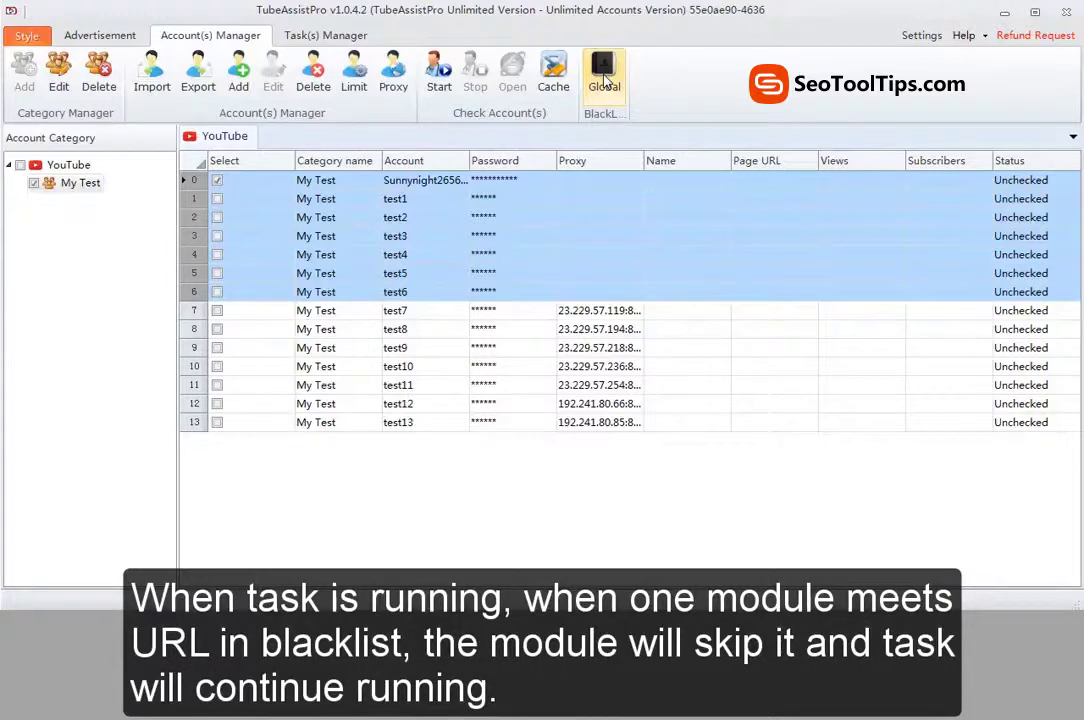
Step: Review the Comment module's global URL blacklist, cancel a file import, and save the blacklist
{"action": "left_click", "coordinate": [604, 78]}
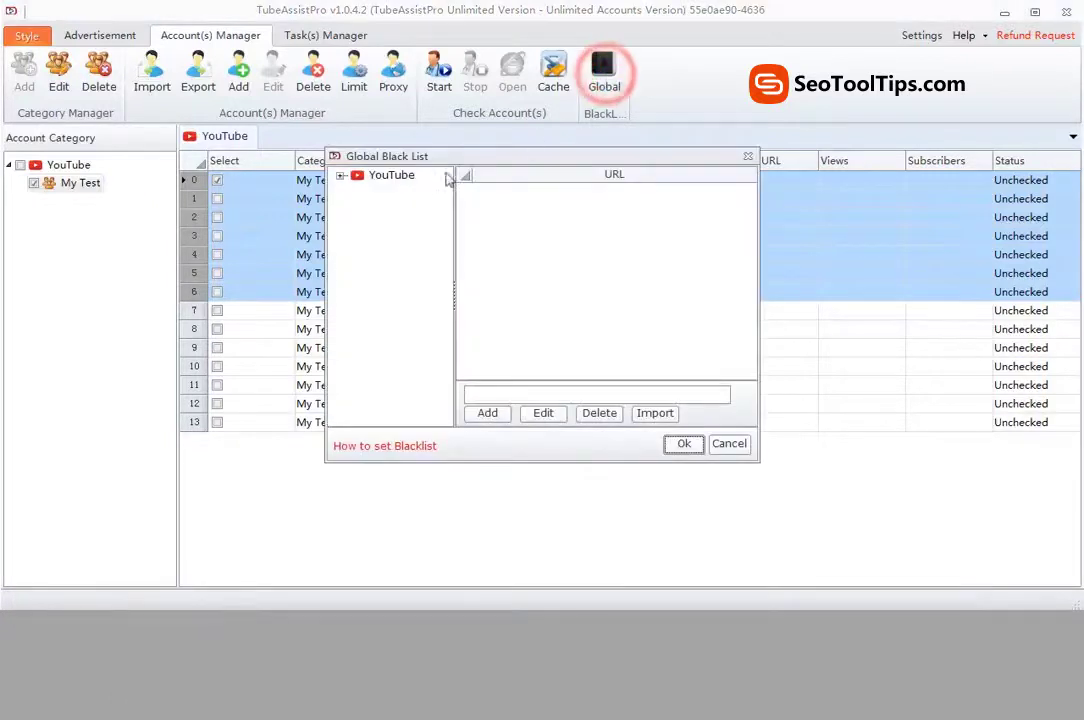
{"action": "left_click", "coordinate": [339, 176]}
{"action": "left_click", "coordinate": [404, 193]}
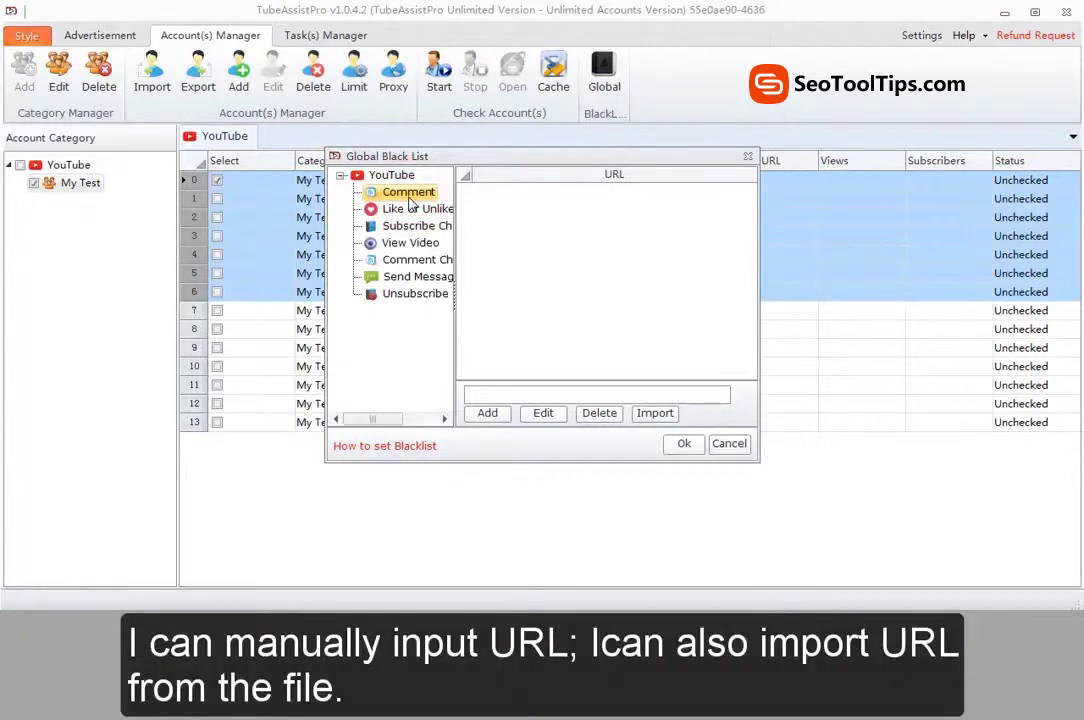
{"action": "left_click", "coordinate": [547, 393]}
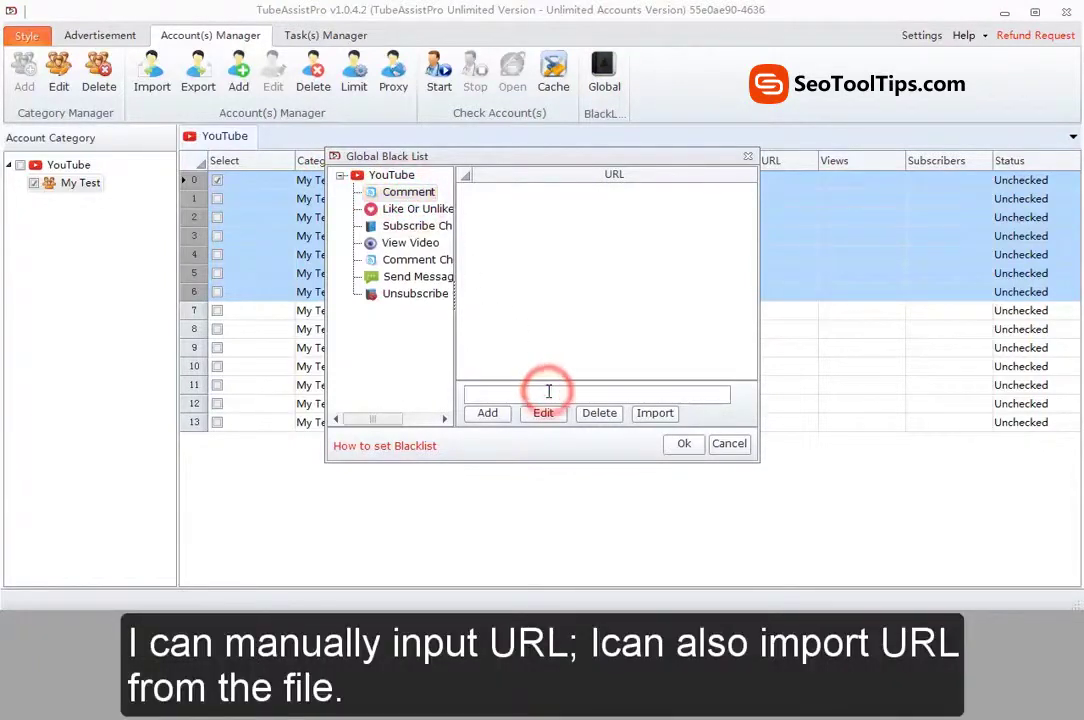
{"action": "left_click", "coordinate": [655, 413]}
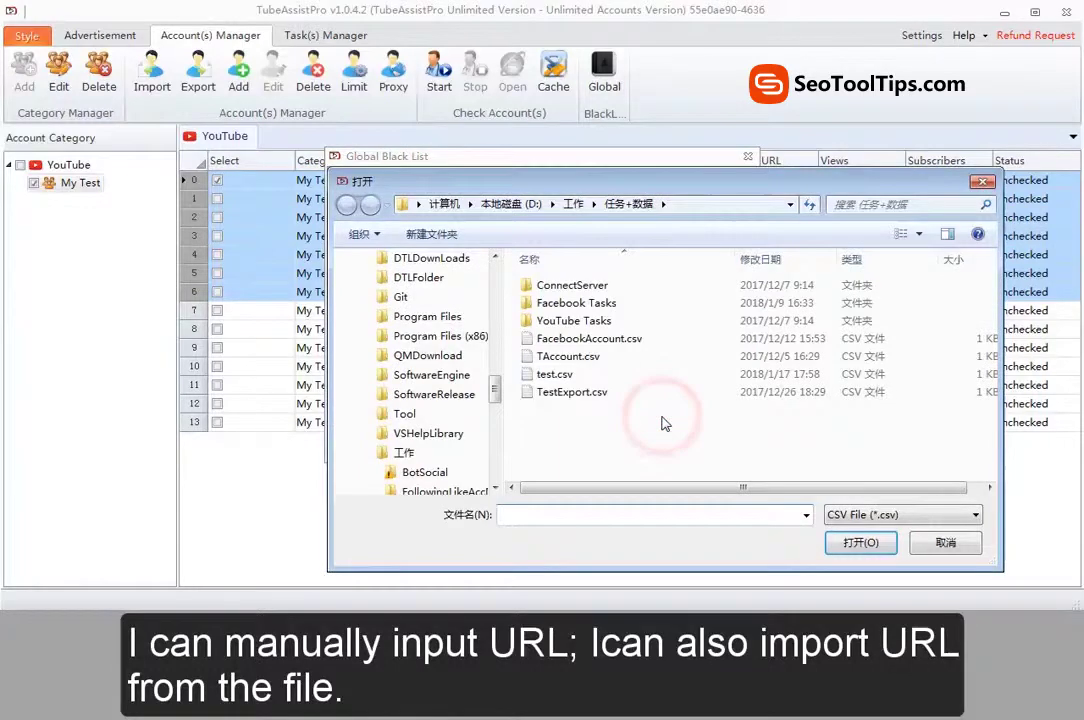
{"action": "left_click", "coordinate": [915, 541]}
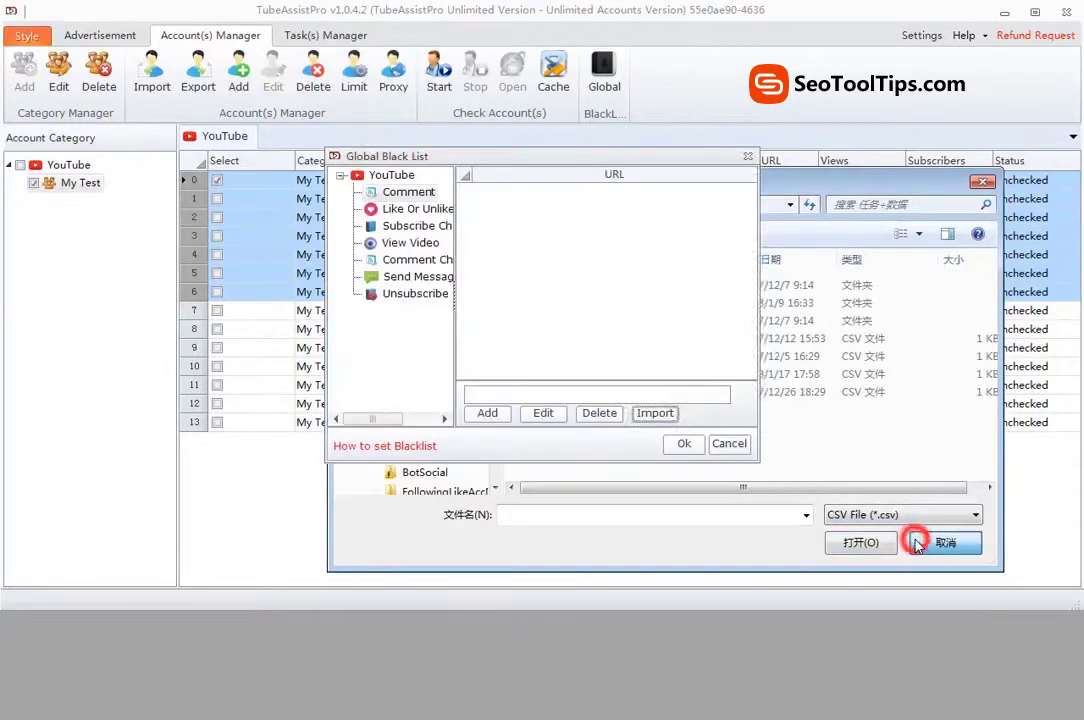
{"action": "left_click", "coordinate": [682, 445]}
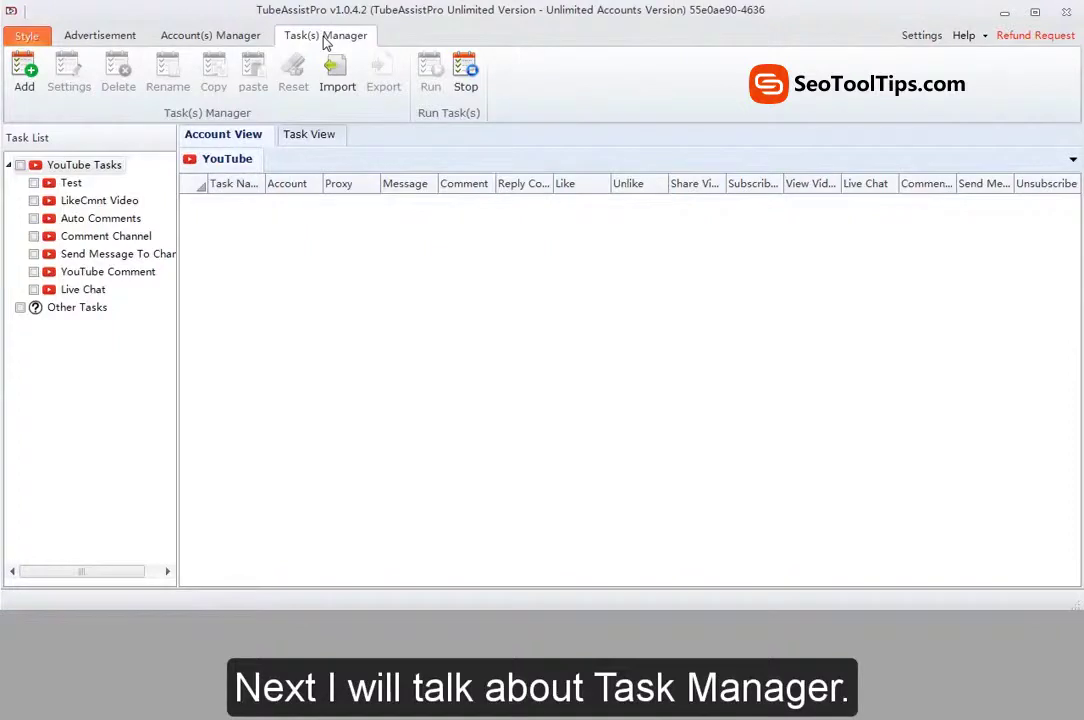
Step: Create a YouTube task named 'test task' with no modules
{"action": "left_click", "coordinate": [28, 75]}
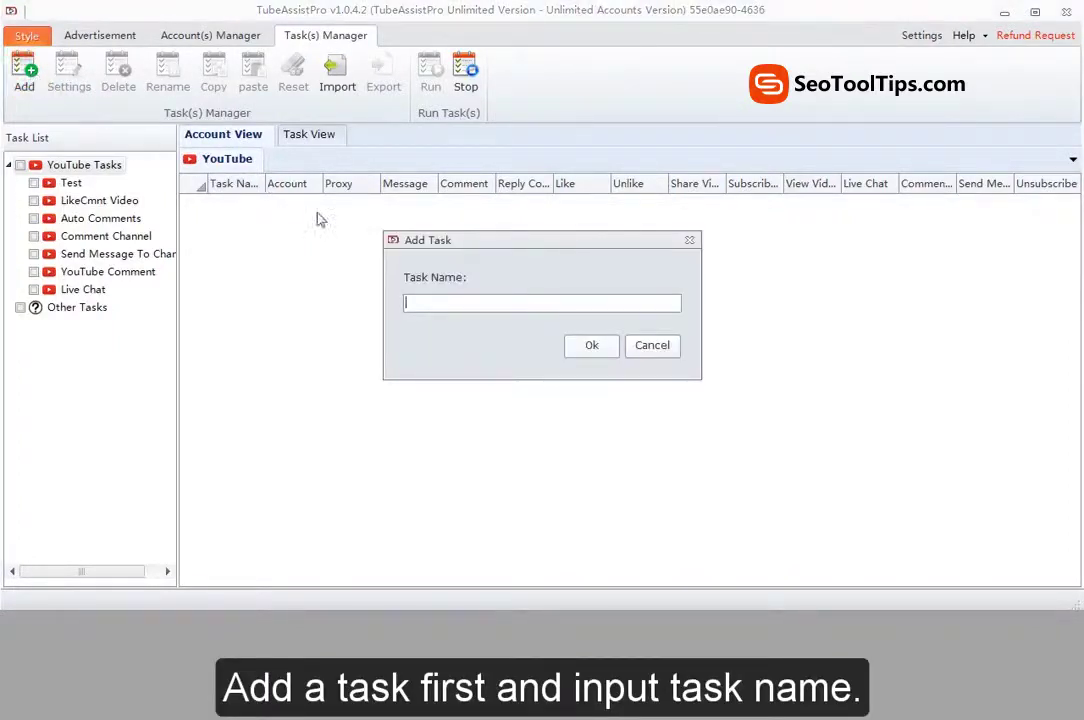
{"action": "left_click", "coordinate": [451, 301]}
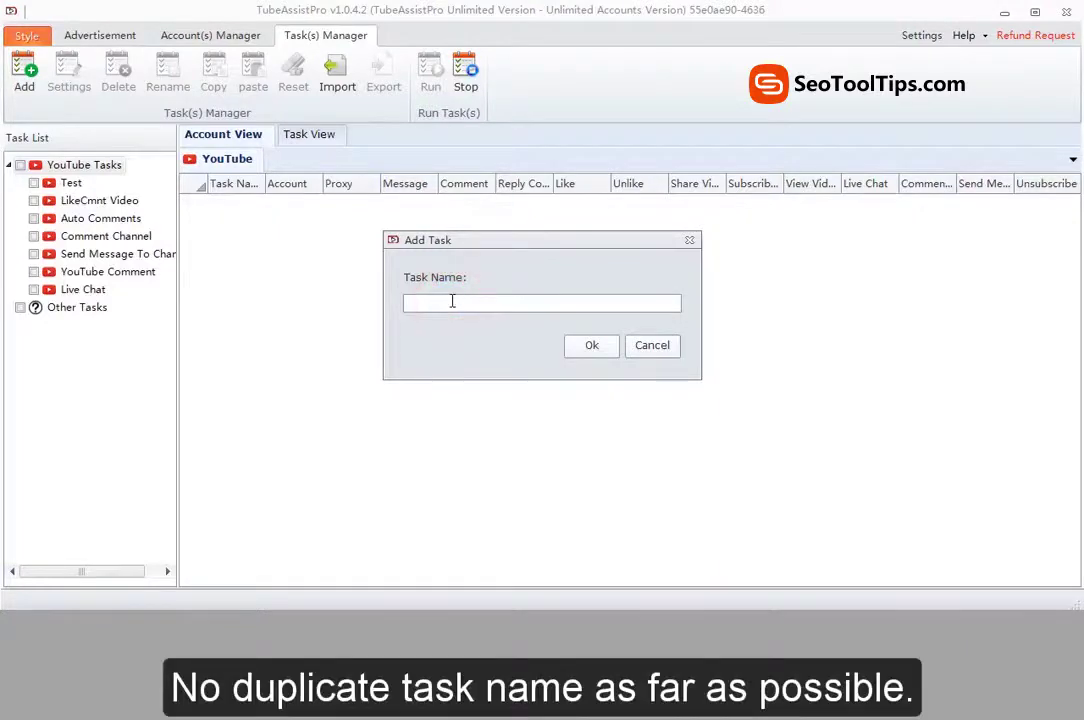
{"action": "type", "text": "st task"}
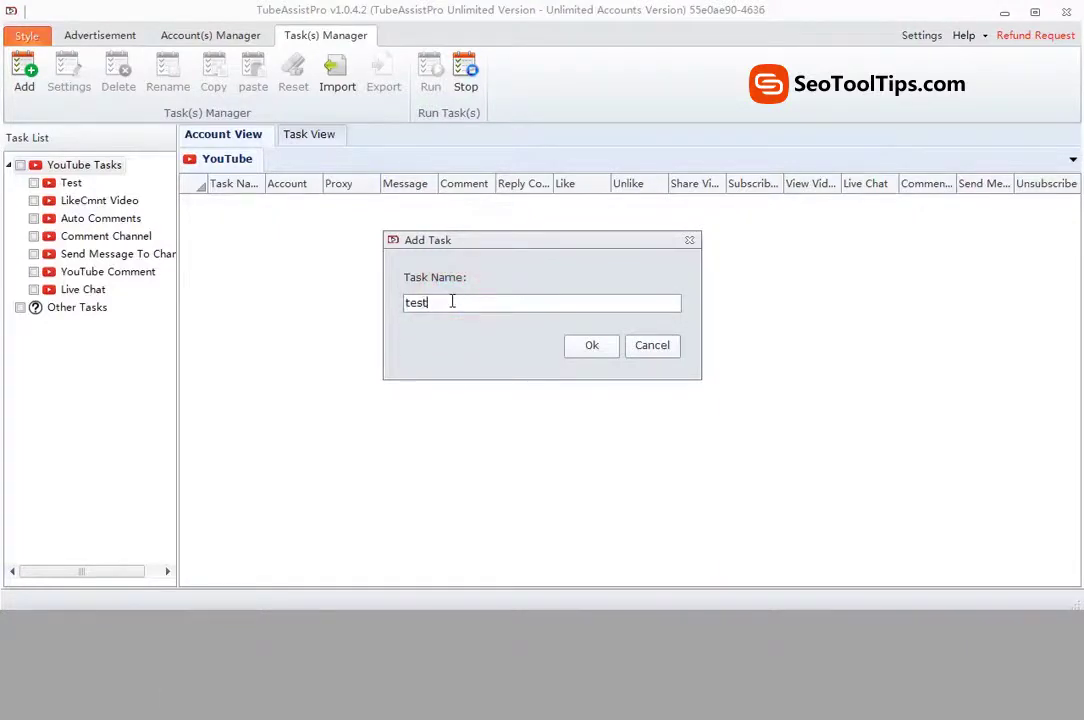
{"action": "left_click", "coordinate": [587, 345]}
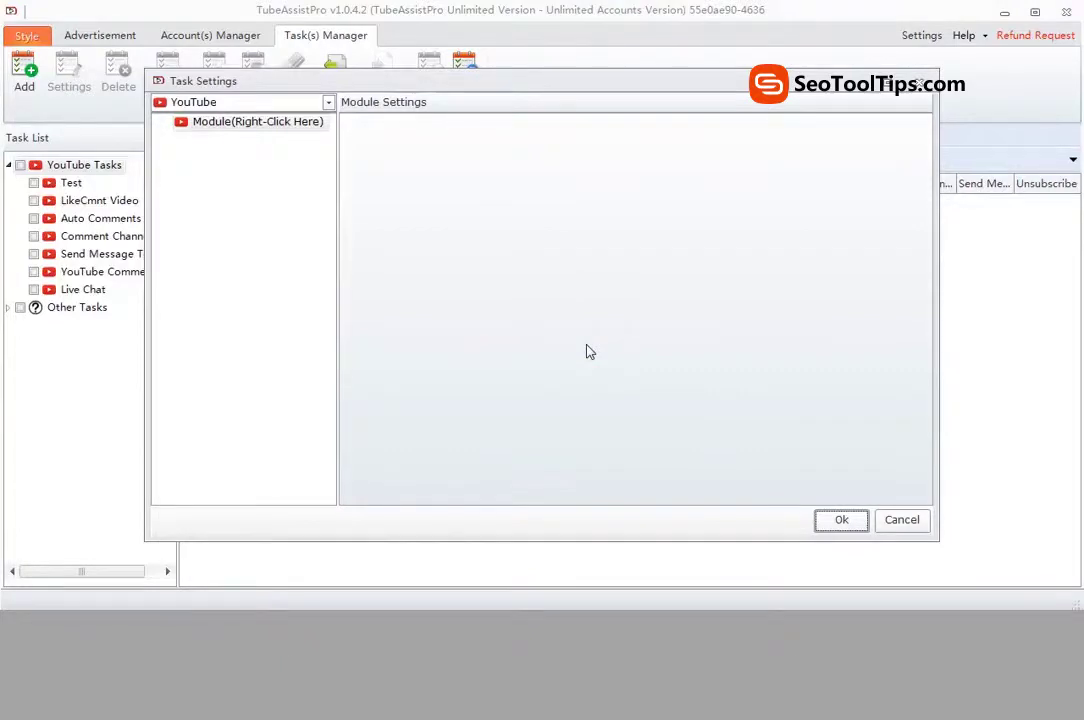
{"action": "left_click", "coordinate": [850, 524]}
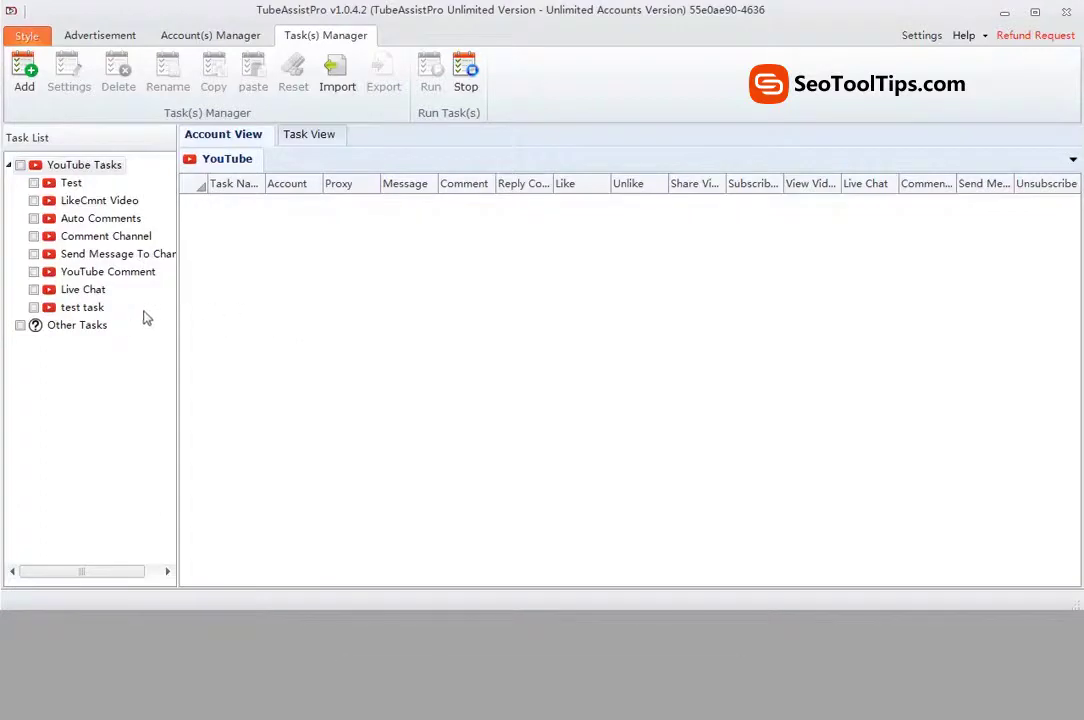
Step: Add an Account module to test task using the first My Test account, and save
{"action": "left_click", "coordinate": [82, 308]}
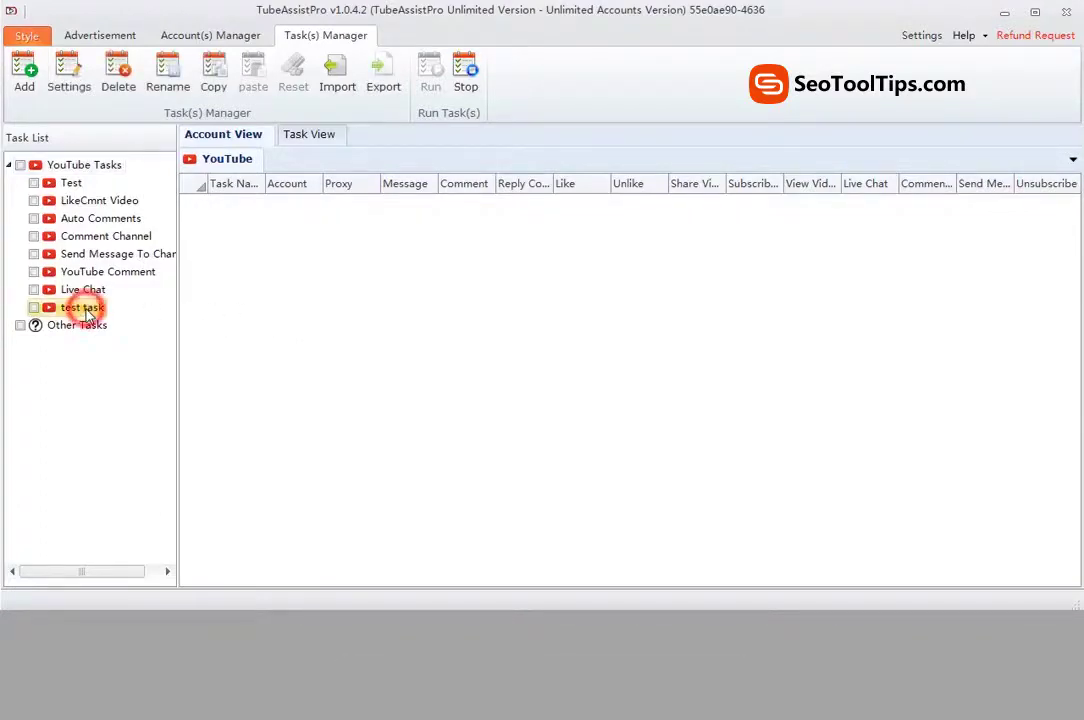
{"action": "left_click", "coordinate": [70, 80]}
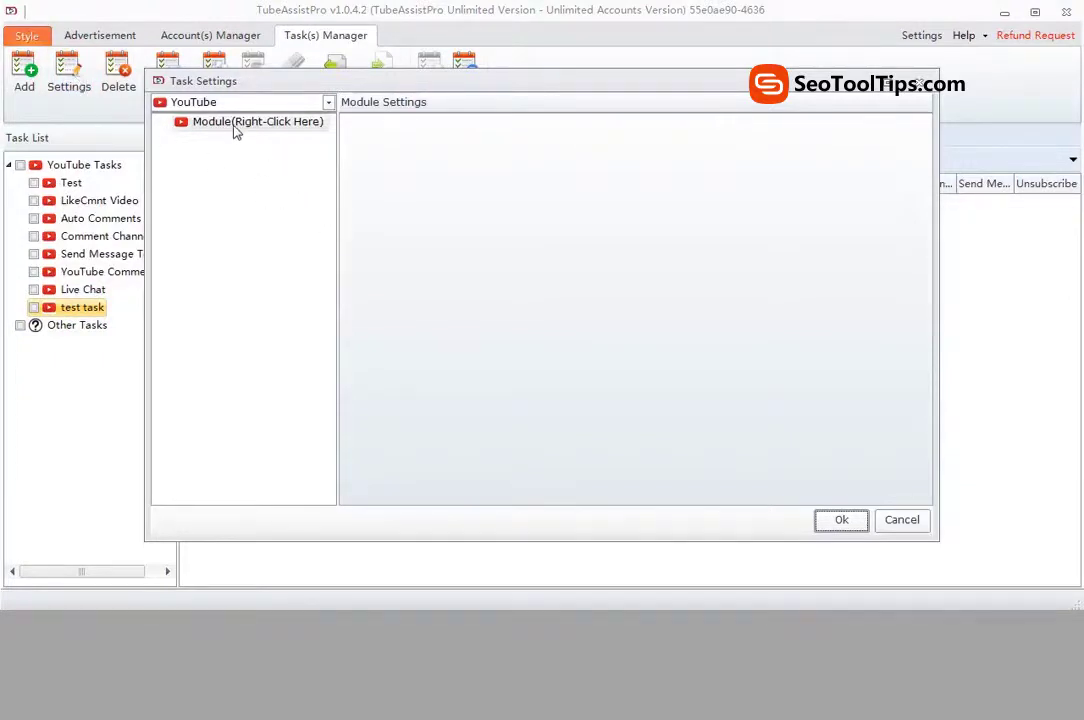
{"action": "left_click", "coordinate": [235, 125]}
{"action": "right_click", "coordinate": [235, 128]}
{"action": "mouse_move", "coordinate": [300, 135]}
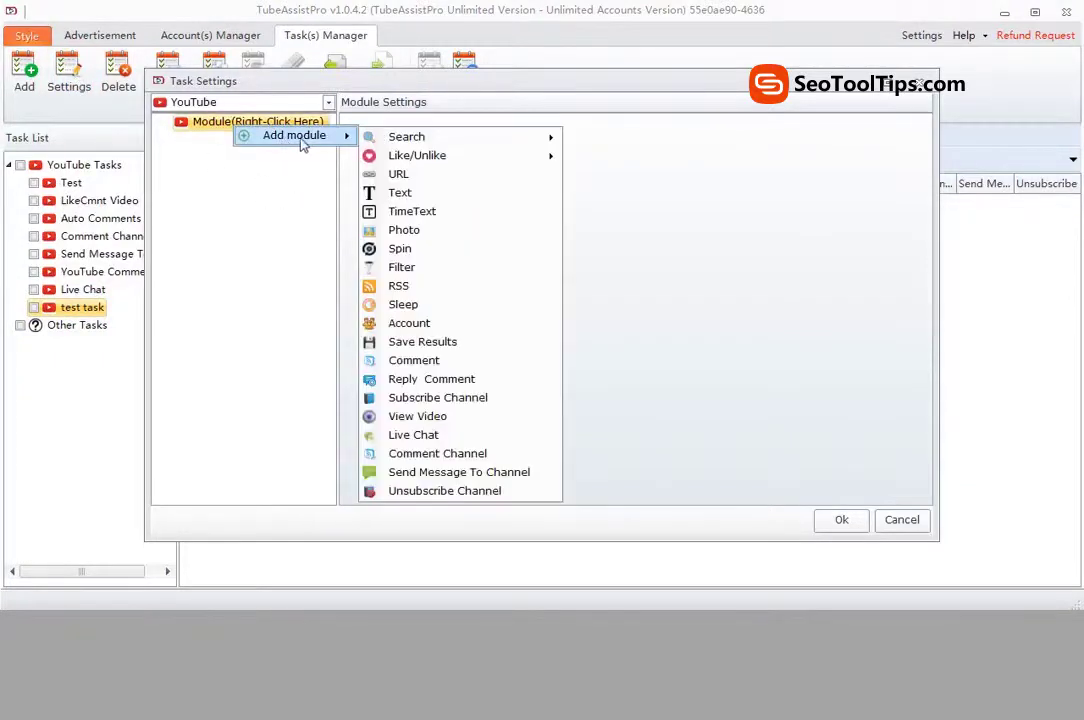
{"action": "mouse_move", "coordinate": [438, 145]}
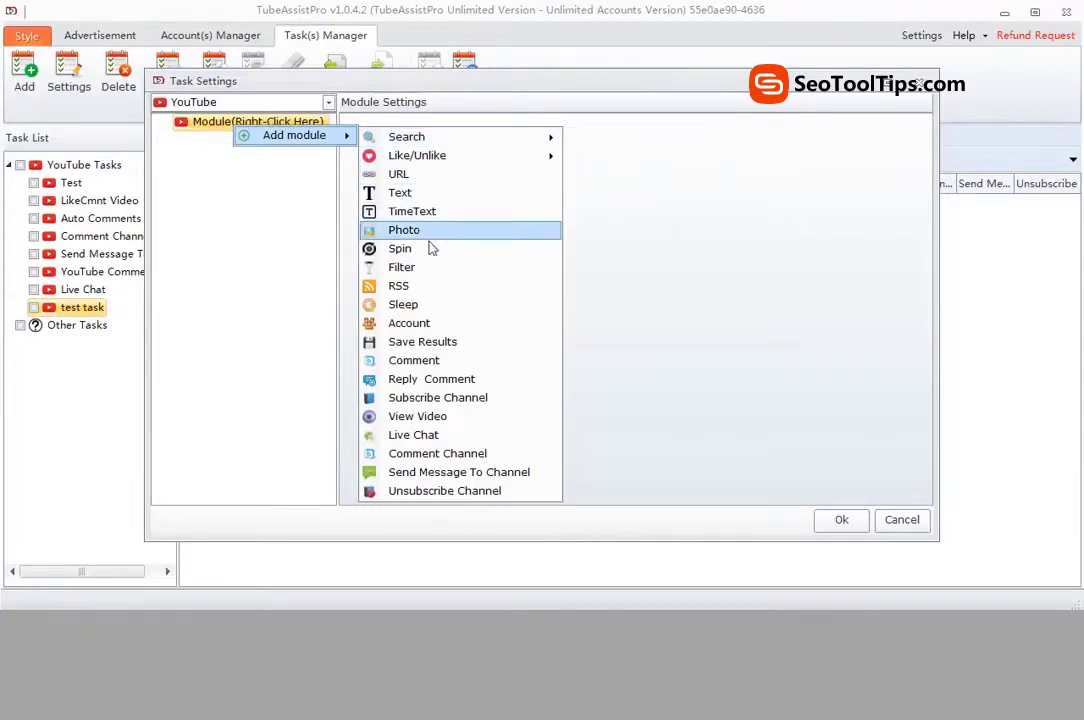
{"action": "left_click", "coordinate": [422, 322]}
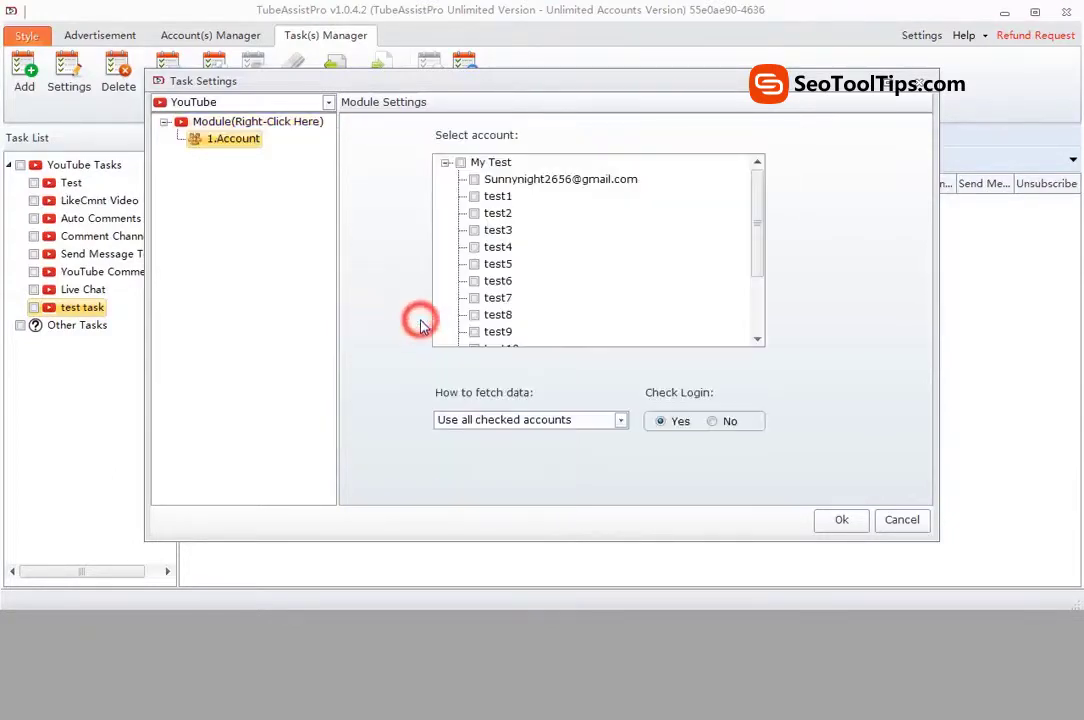
{"action": "left_click", "coordinate": [476, 181]}
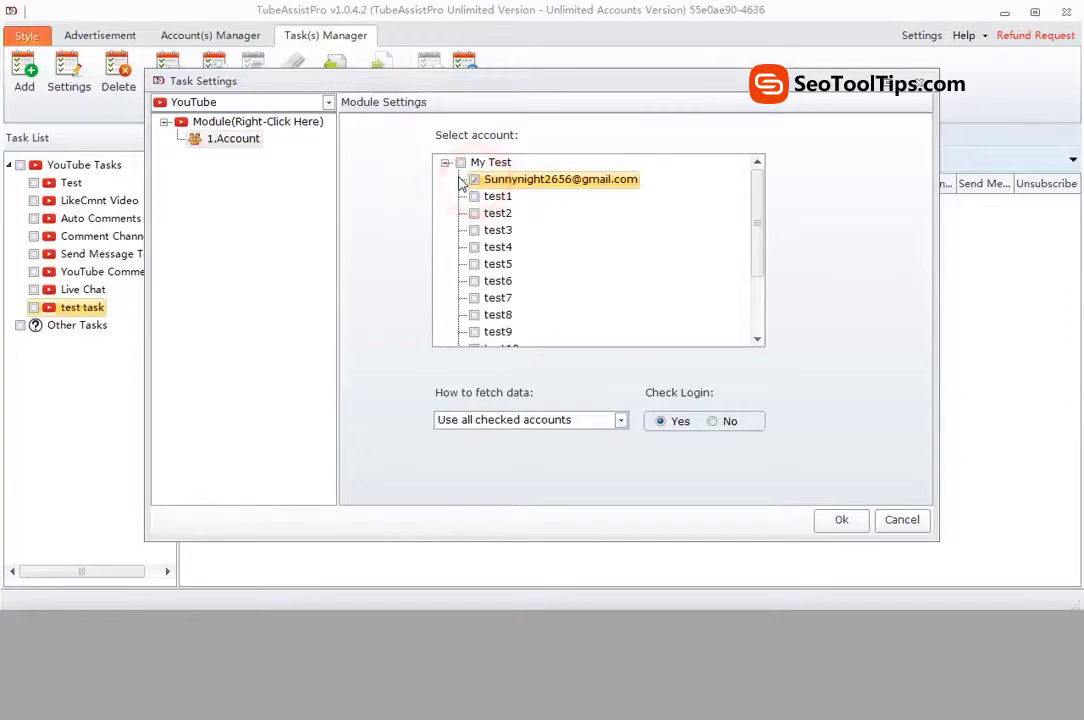
{"action": "left_click", "coordinate": [829, 519]}
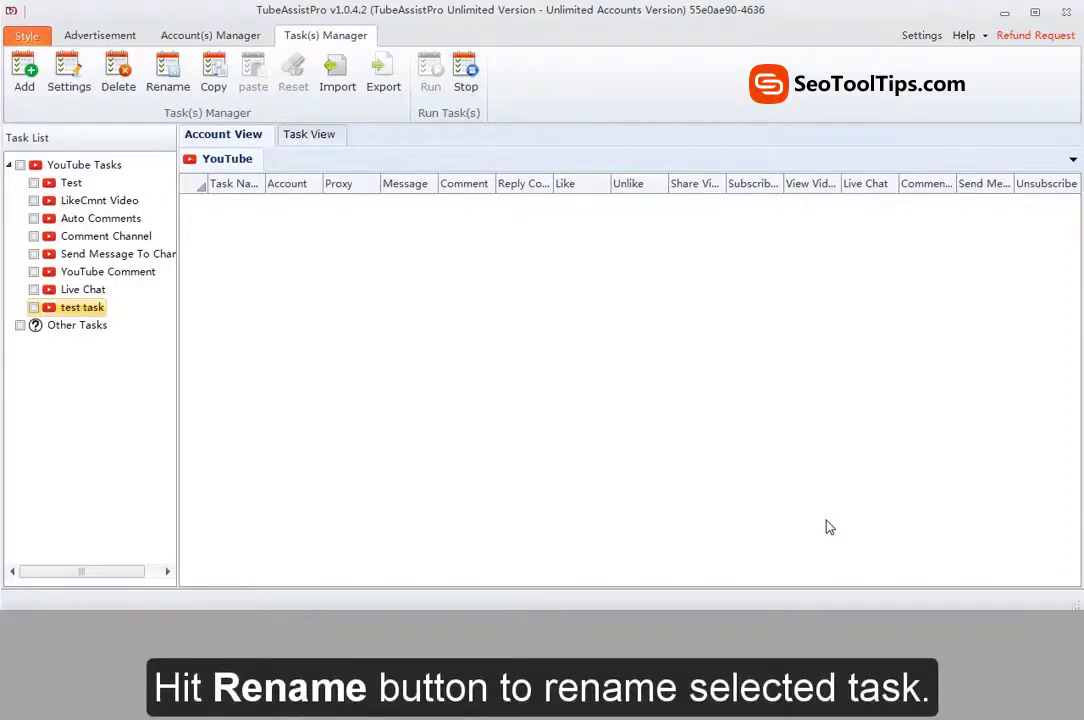
Step: Copy and paste test task, then select the pasted duplicate with its generated name
{"action": "left_click", "coordinate": [70, 310]}
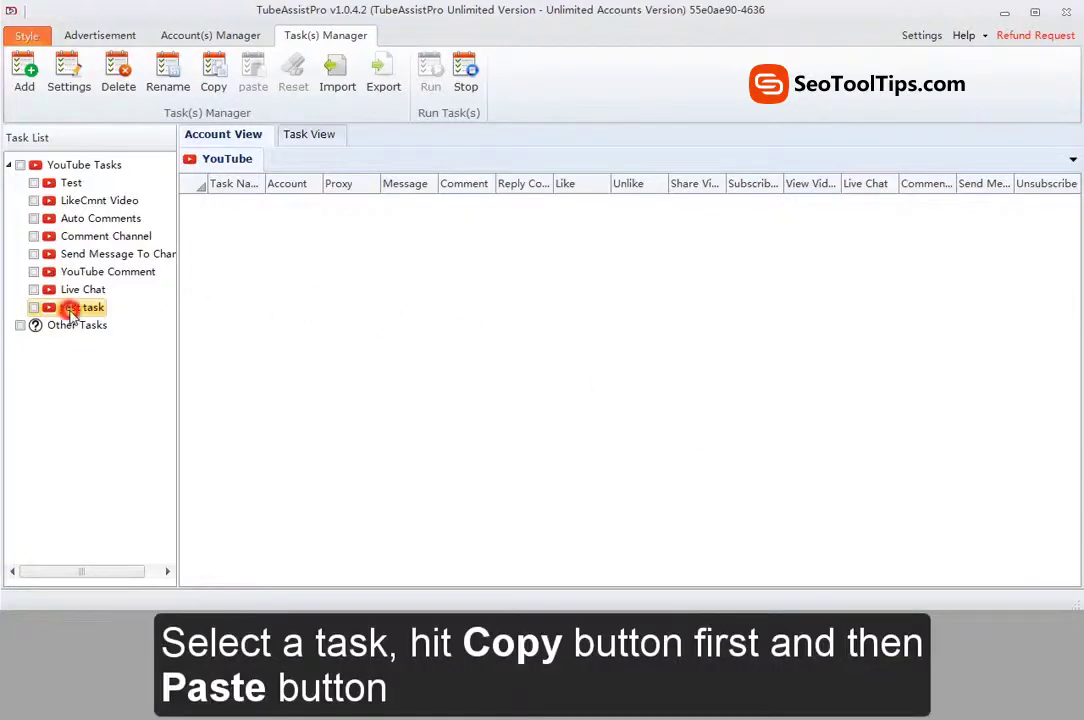
{"action": "left_click", "coordinate": [216, 80]}
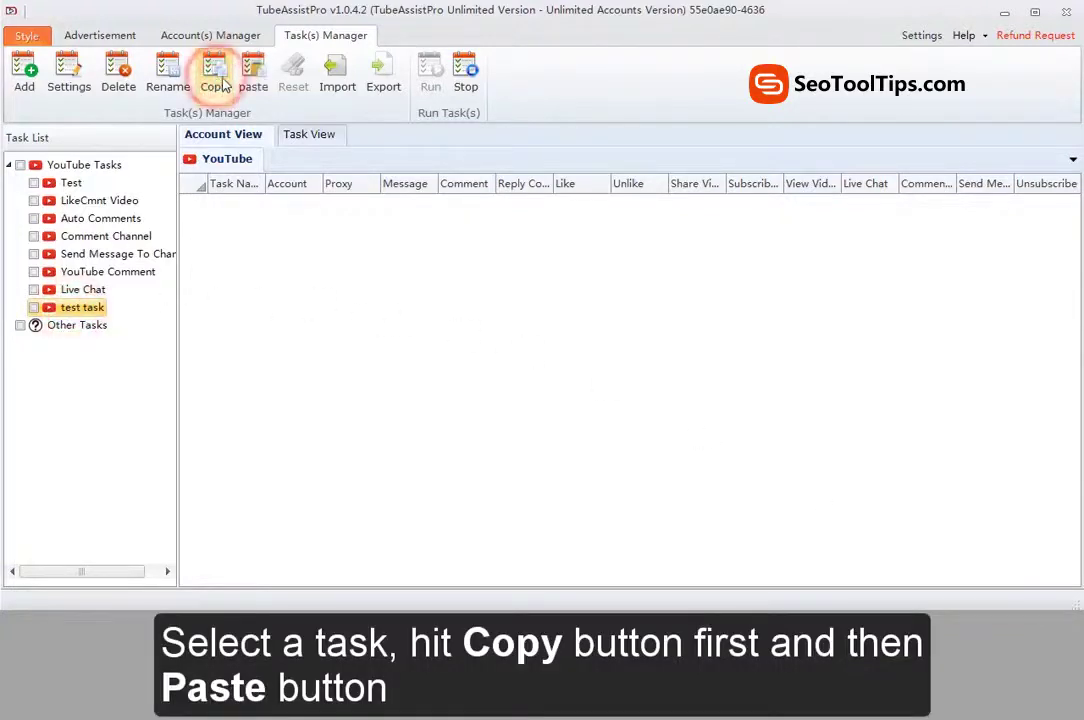
{"action": "left_click", "coordinate": [253, 80]}
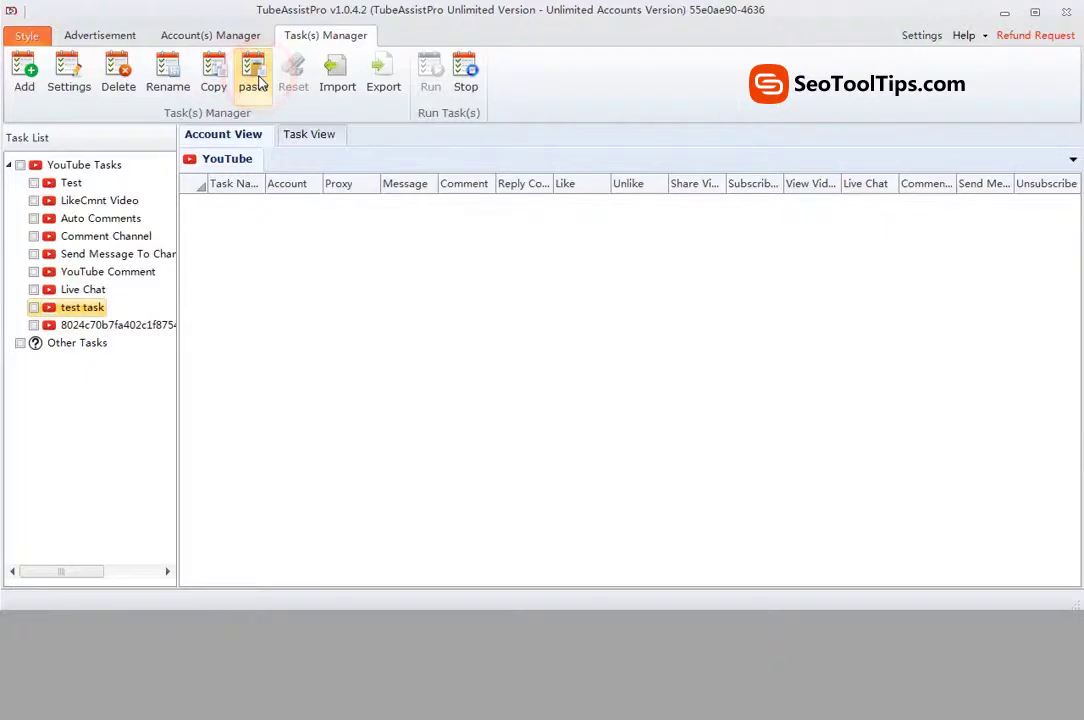
{"action": "left_click", "coordinate": [103, 326]}
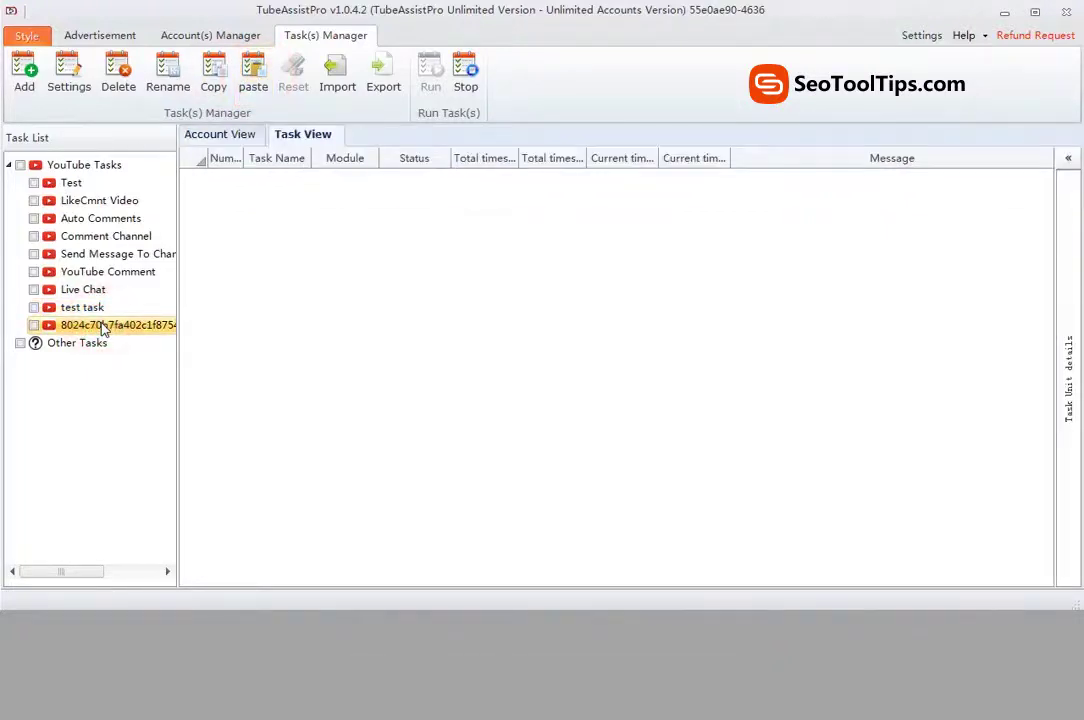
Step: Reset all four success and failure counters of LikeCmnt Video's sub tasks to 0
{"action": "left_click", "coordinate": [38, 201]}
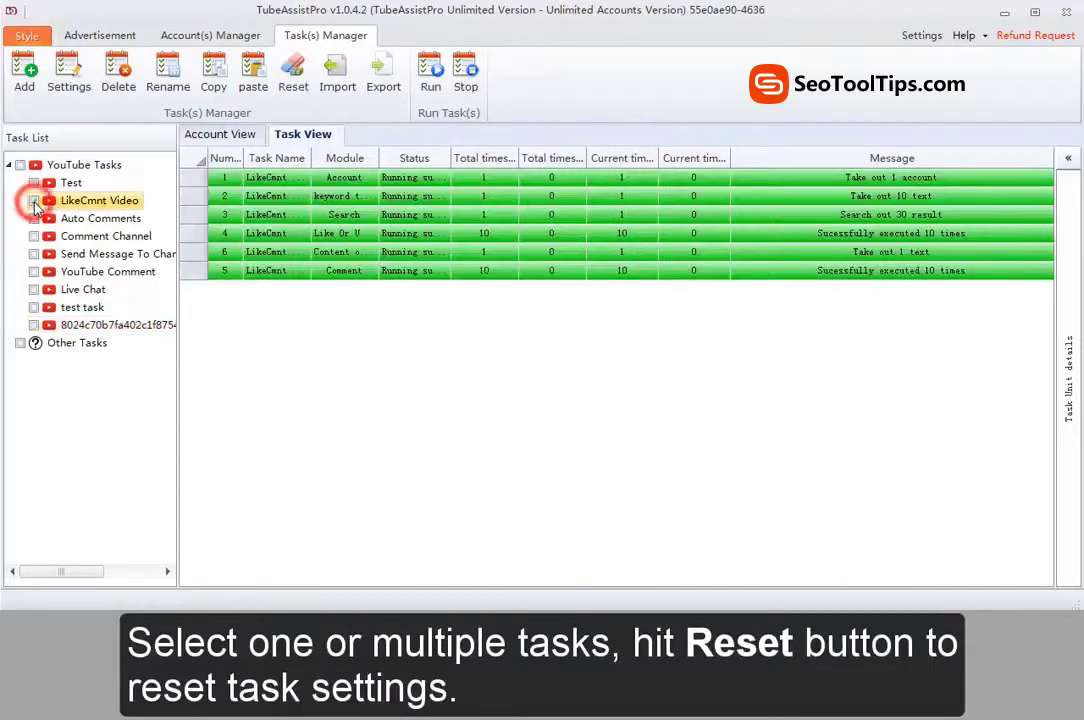
{"action": "left_click", "coordinate": [292, 74]}
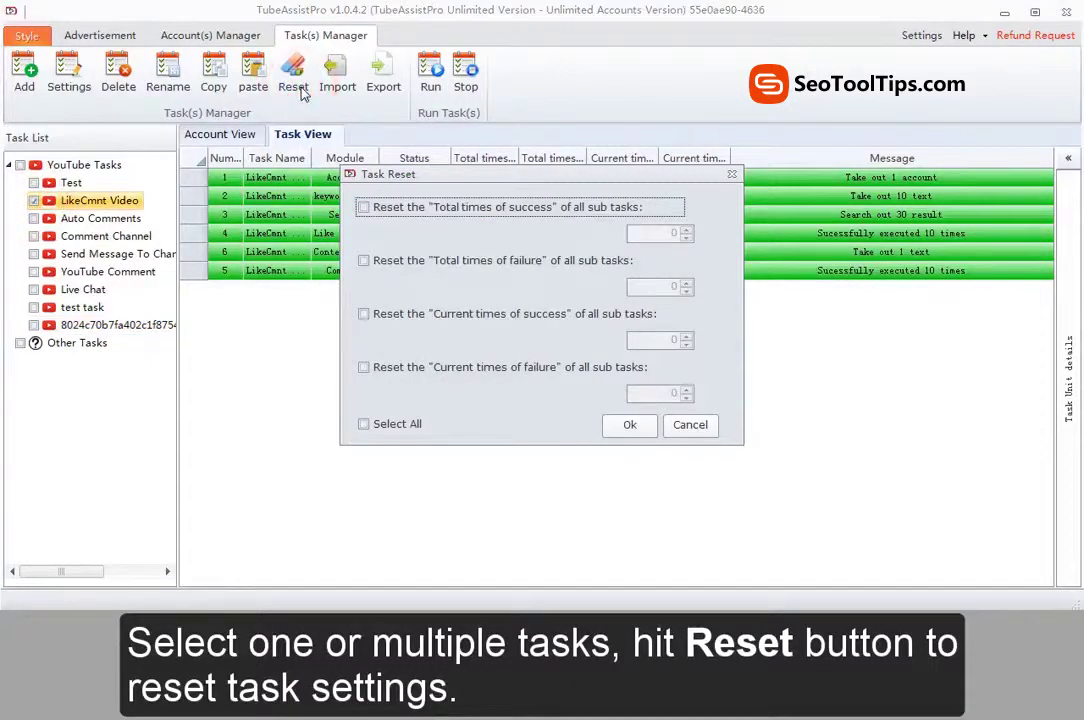
{"action": "left_click", "coordinate": [397, 435]}
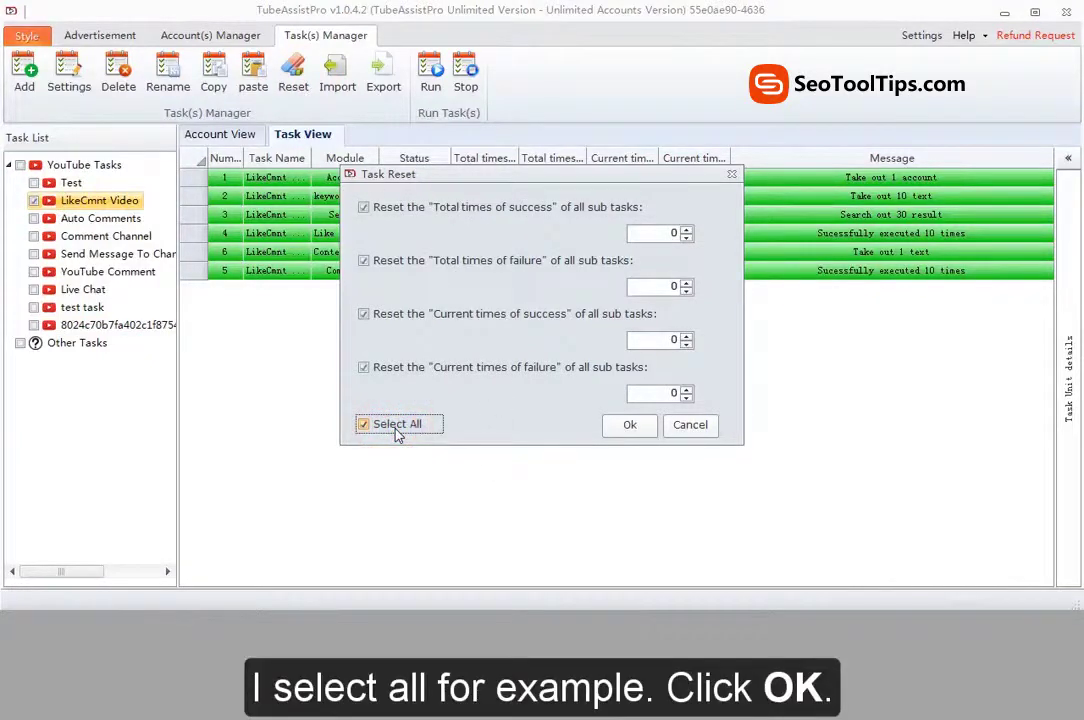
{"action": "left_click", "coordinate": [626, 424]}
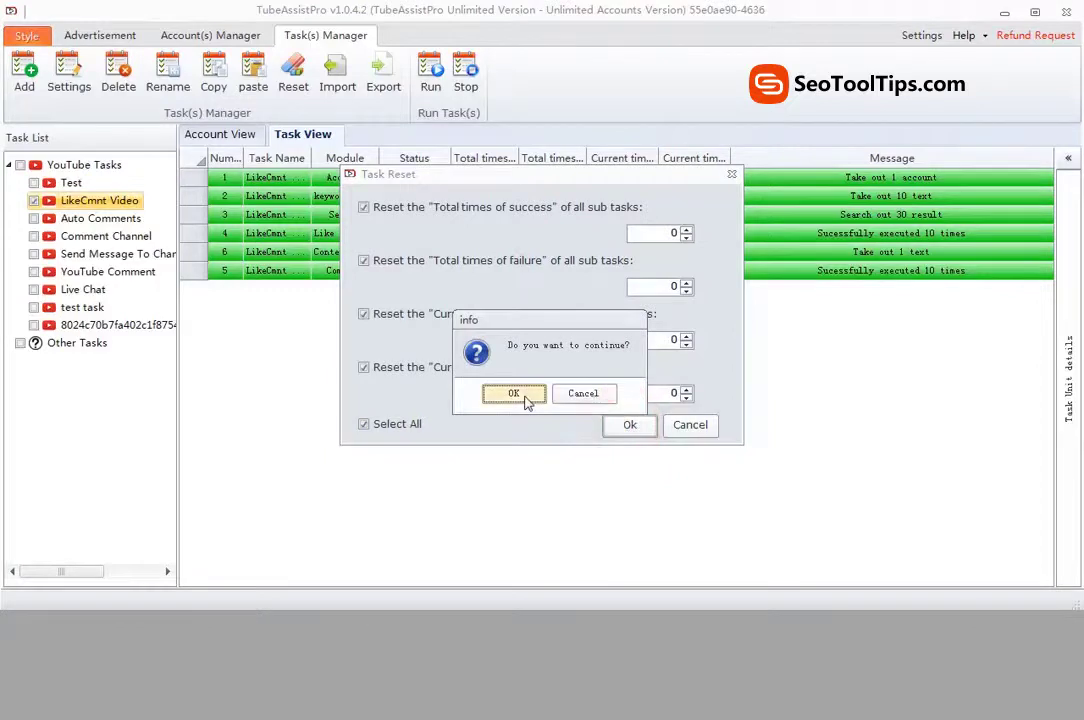
{"action": "left_click", "coordinate": [524, 399]}
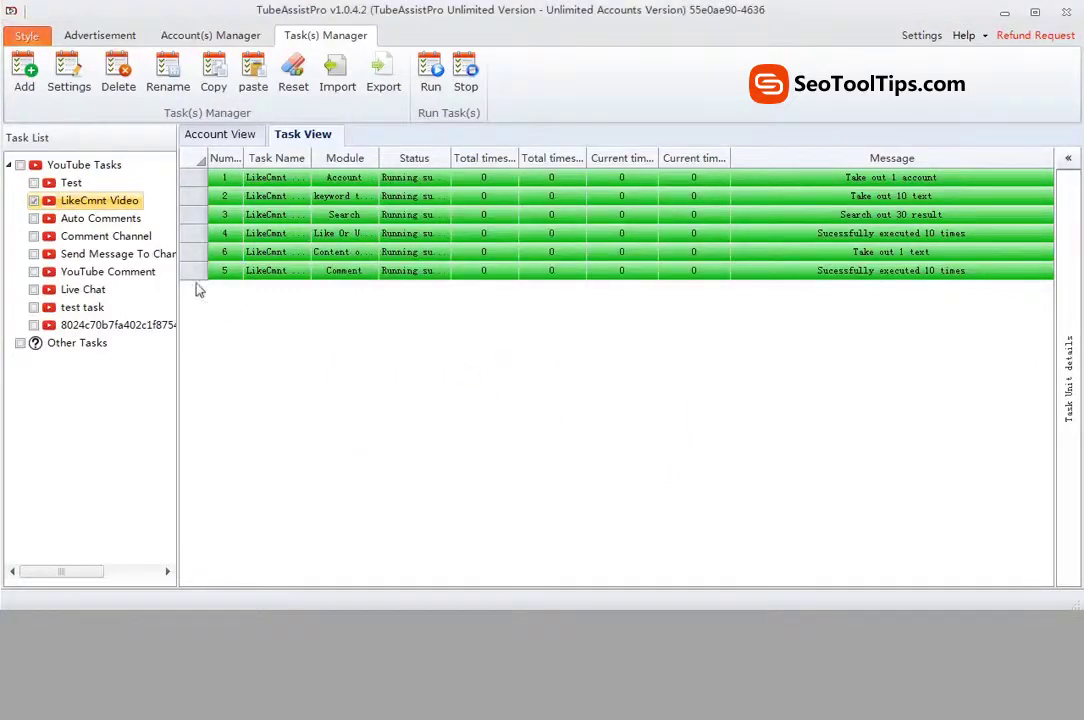
Step: Export the LikeCmnt Video task to a JSON file named 'task' and acknowledge the success message
{"action": "left_click", "coordinate": [33, 201]}
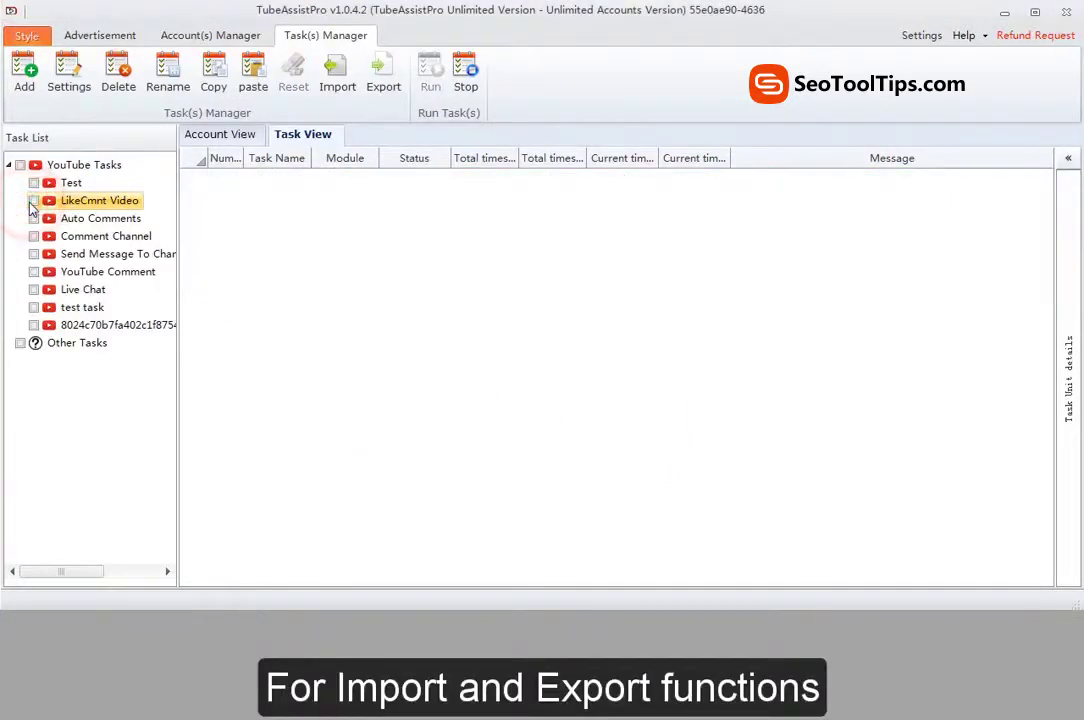
{"action": "left_click", "coordinate": [78, 201]}
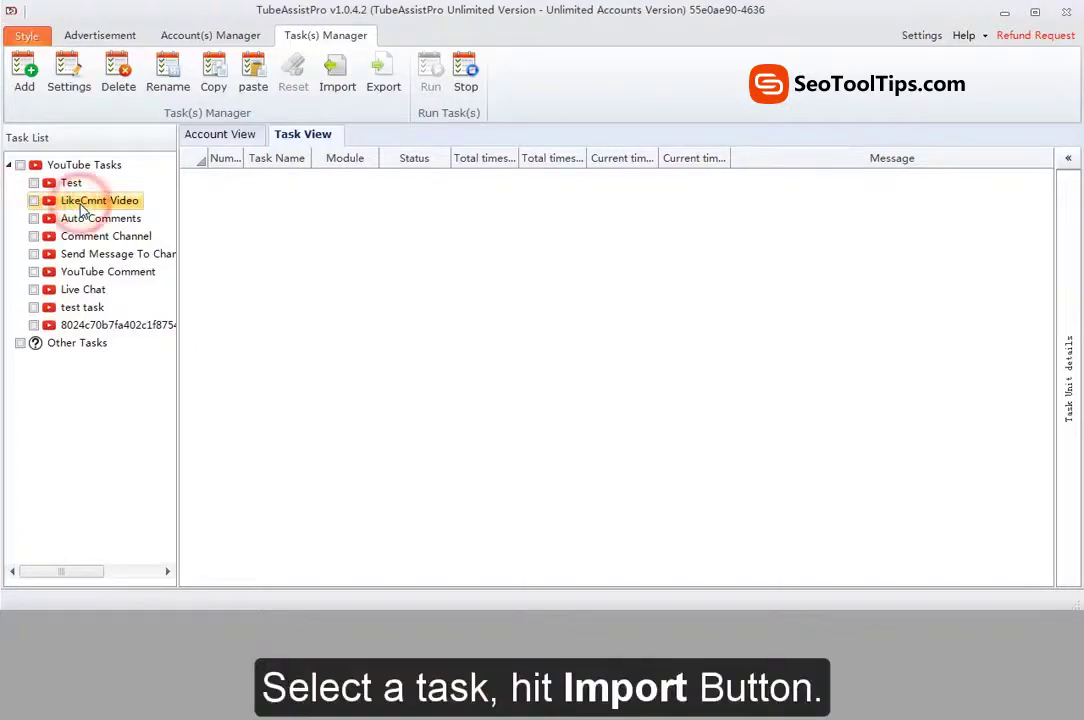
{"action": "left_click", "coordinate": [376, 82]}
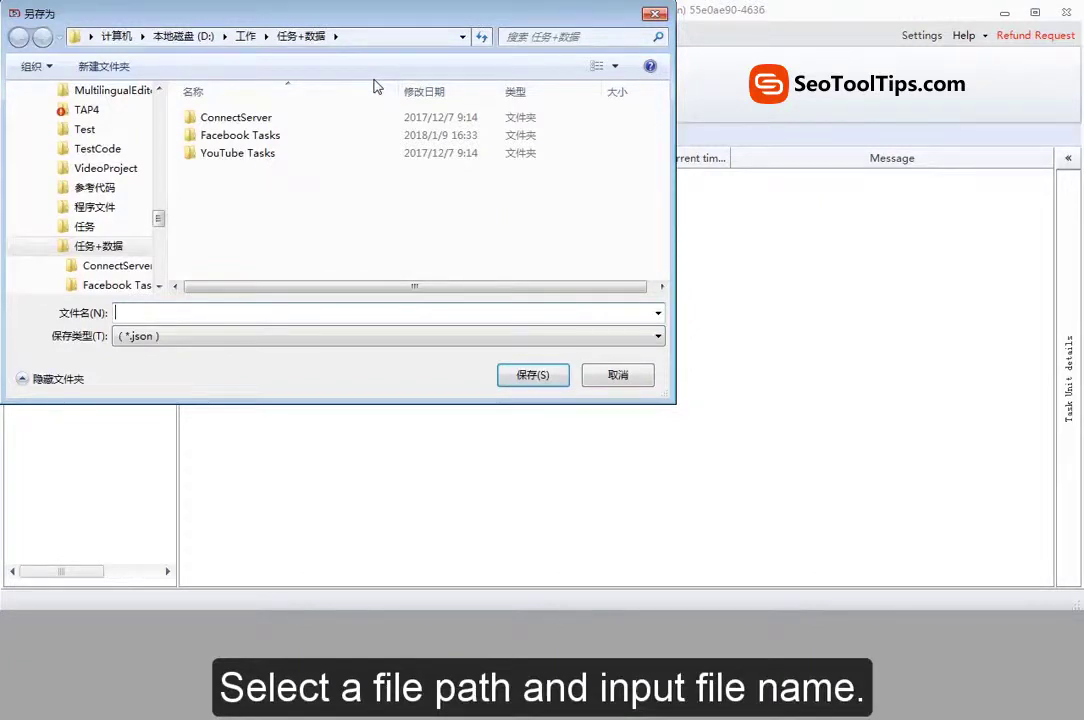
{"action": "left_click", "coordinate": [268, 316]}
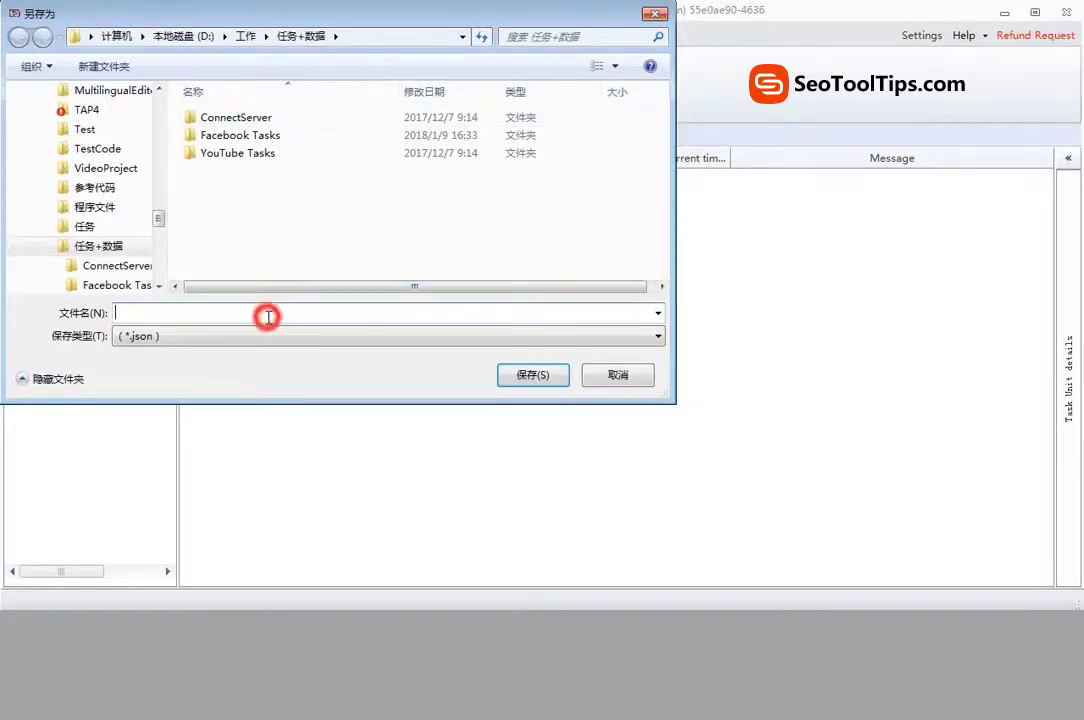
{"action": "type", "text": "task"}
{"action": "key", "text": "Escape"}
{"action": "left_click", "coordinate": [525, 375]}
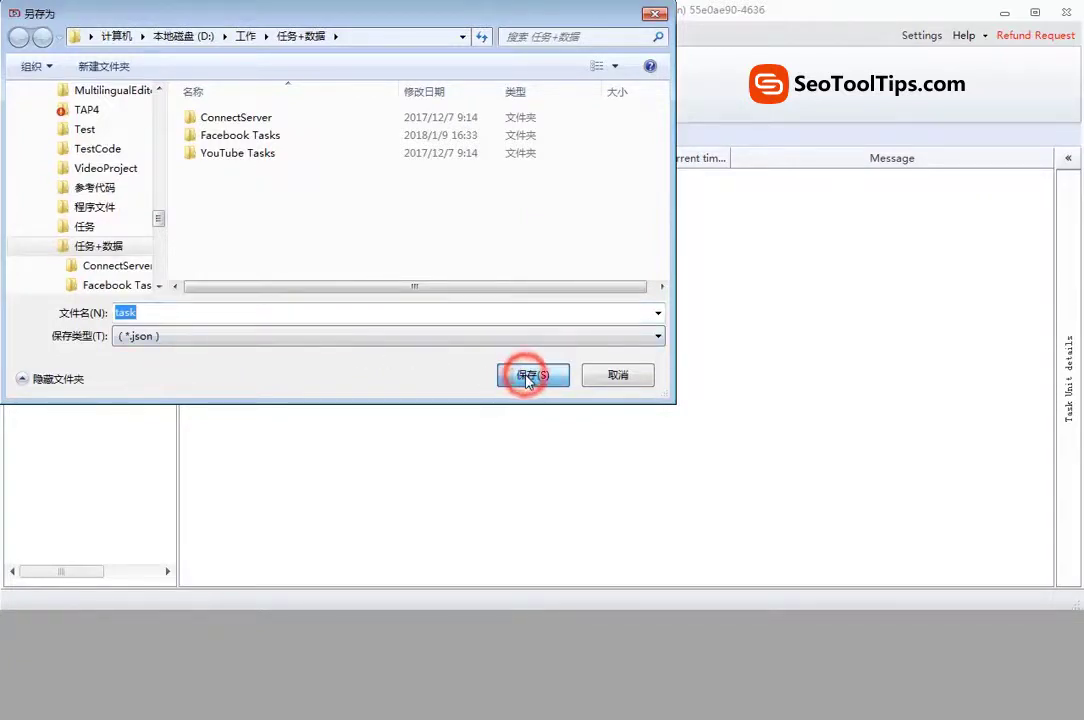
{"action": "left_click", "coordinate": [549, 394]}
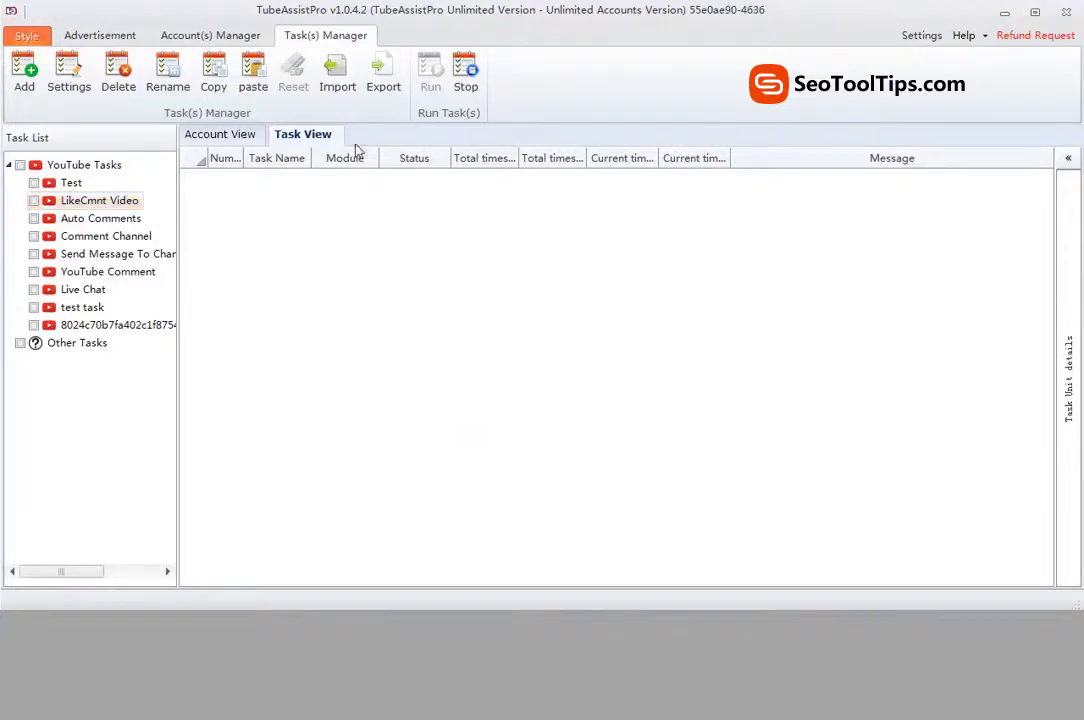
Step: Import task.json and select the new 'task' entry in the YouTube task list
{"action": "left_click", "coordinate": [333, 88]}
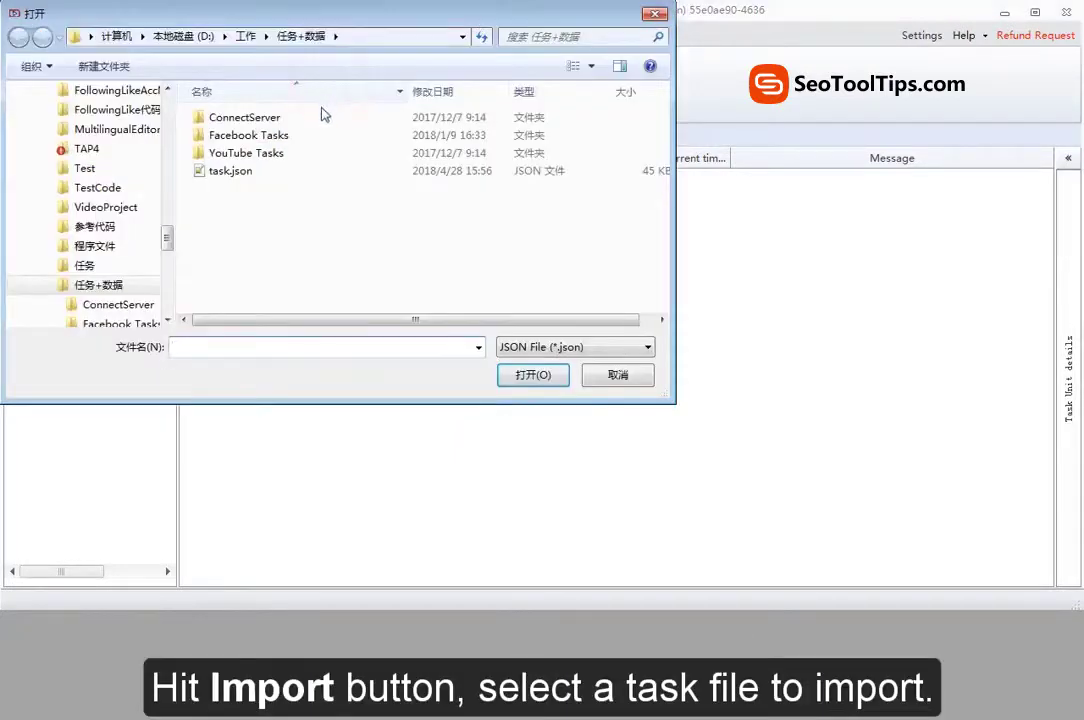
{"action": "left_click", "coordinate": [261, 180]}
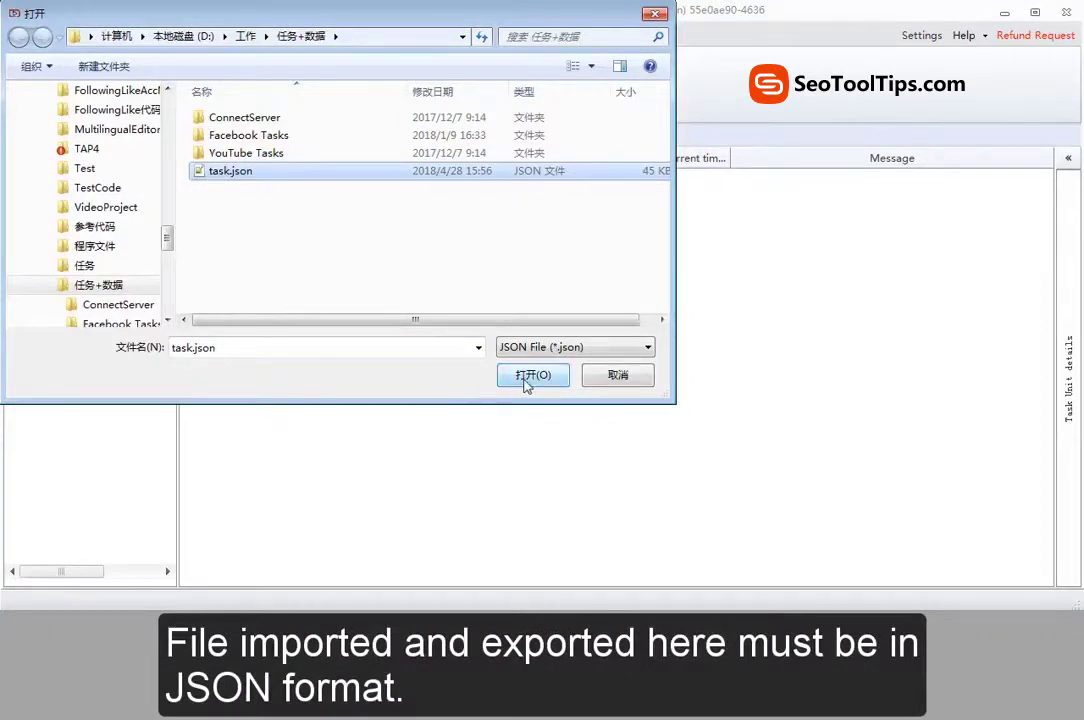
{"action": "left_click", "coordinate": [526, 382]}
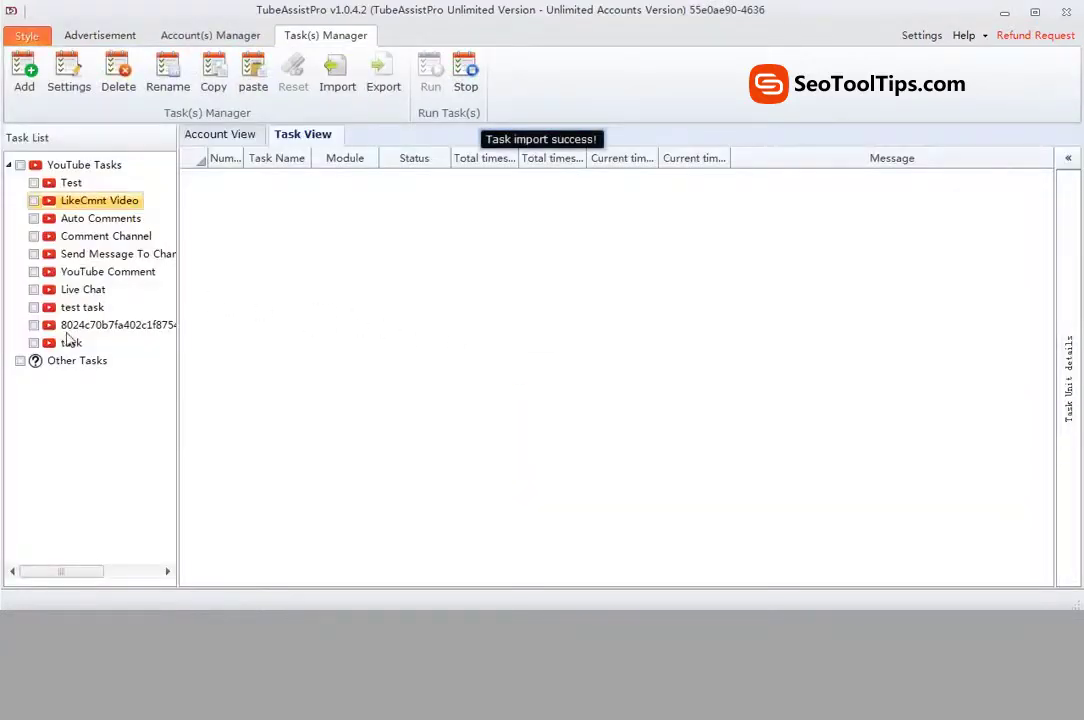
{"action": "left_click", "coordinate": [68, 342]}
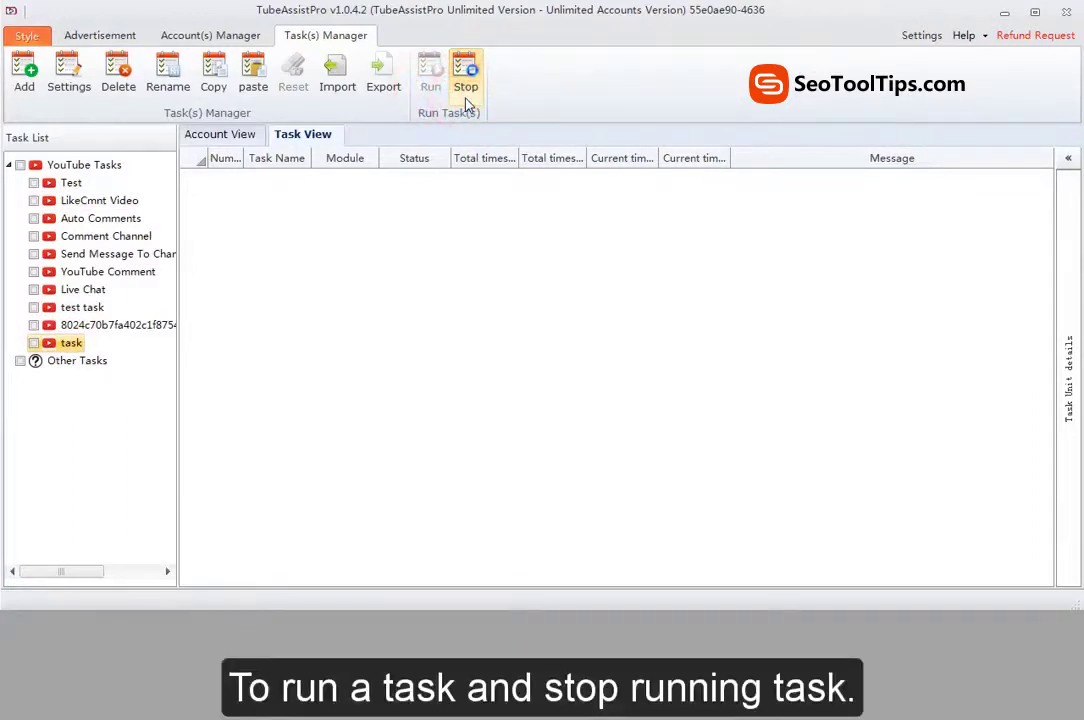
Step: Run test task now with Run Times 1, after previewing the scheduled, daily and loop run options
{"action": "left_click", "coordinate": [34, 308]}
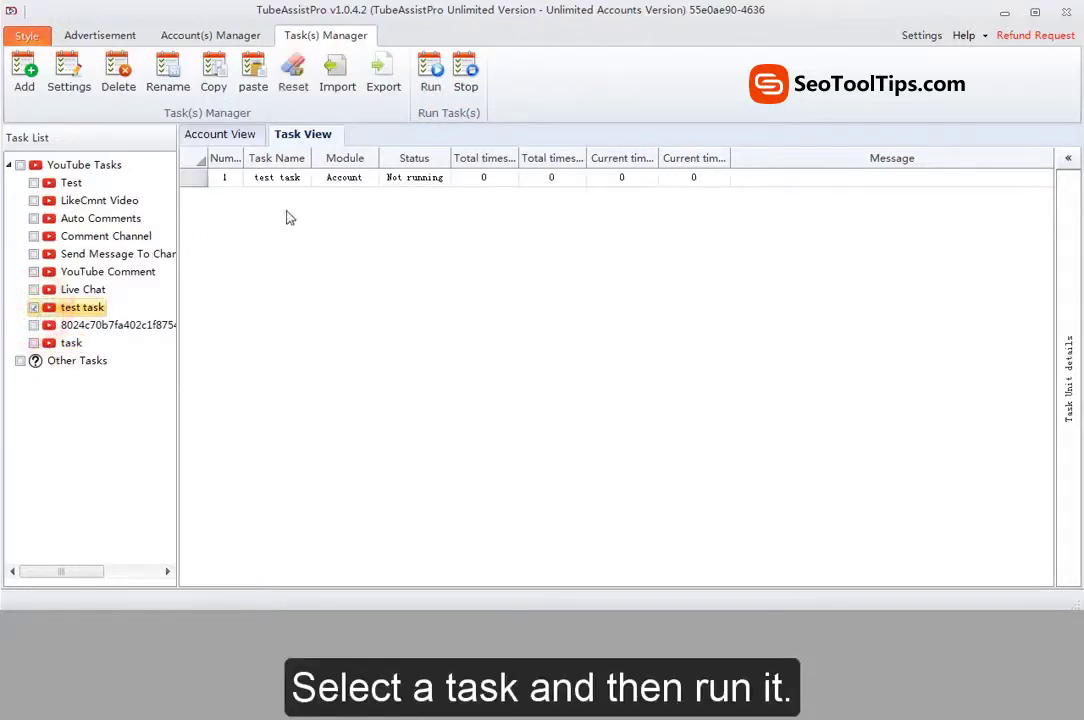
{"action": "left_click", "coordinate": [432, 88]}
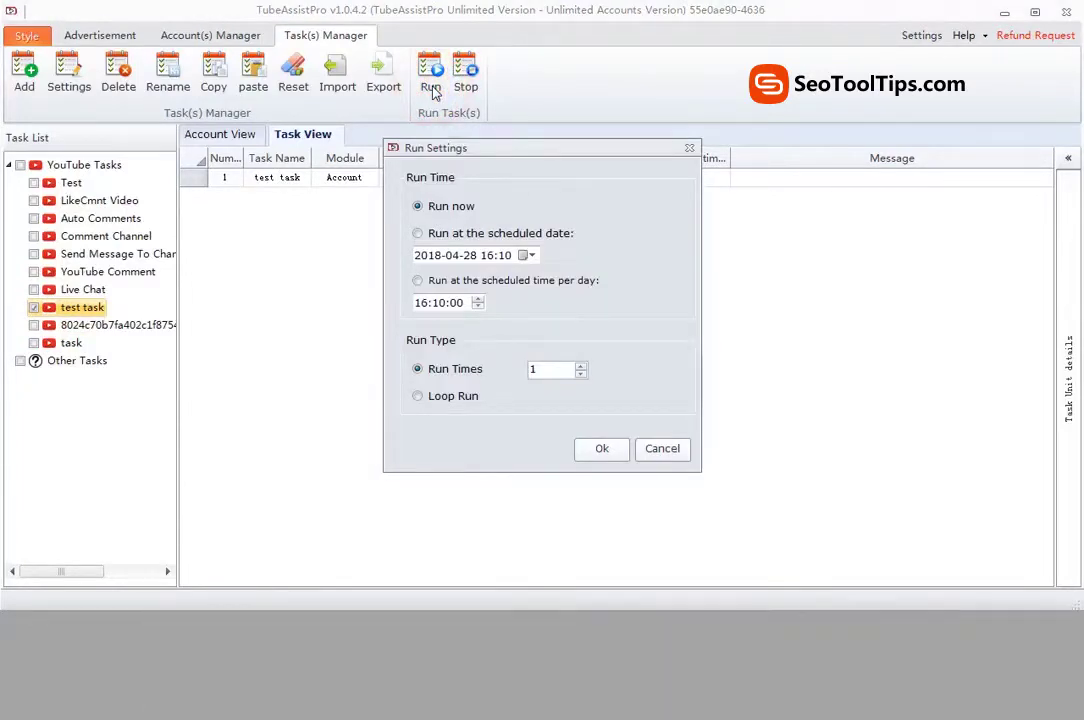
{"action": "left_click", "coordinate": [436, 240]}
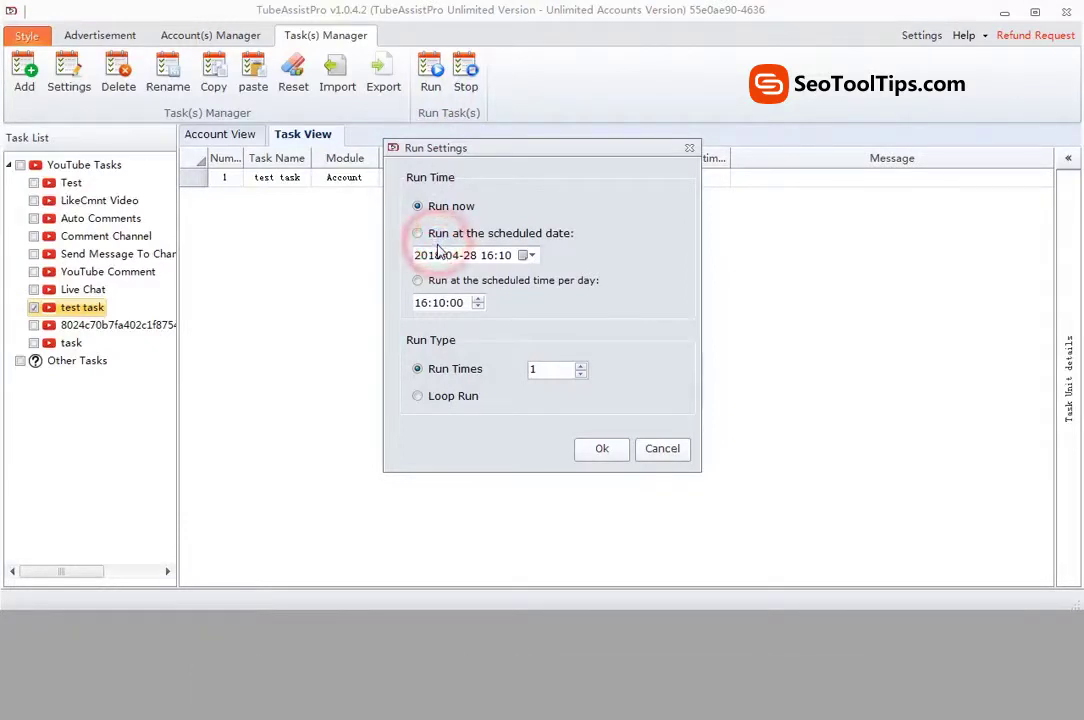
{"action": "left_click", "coordinate": [443, 284]}
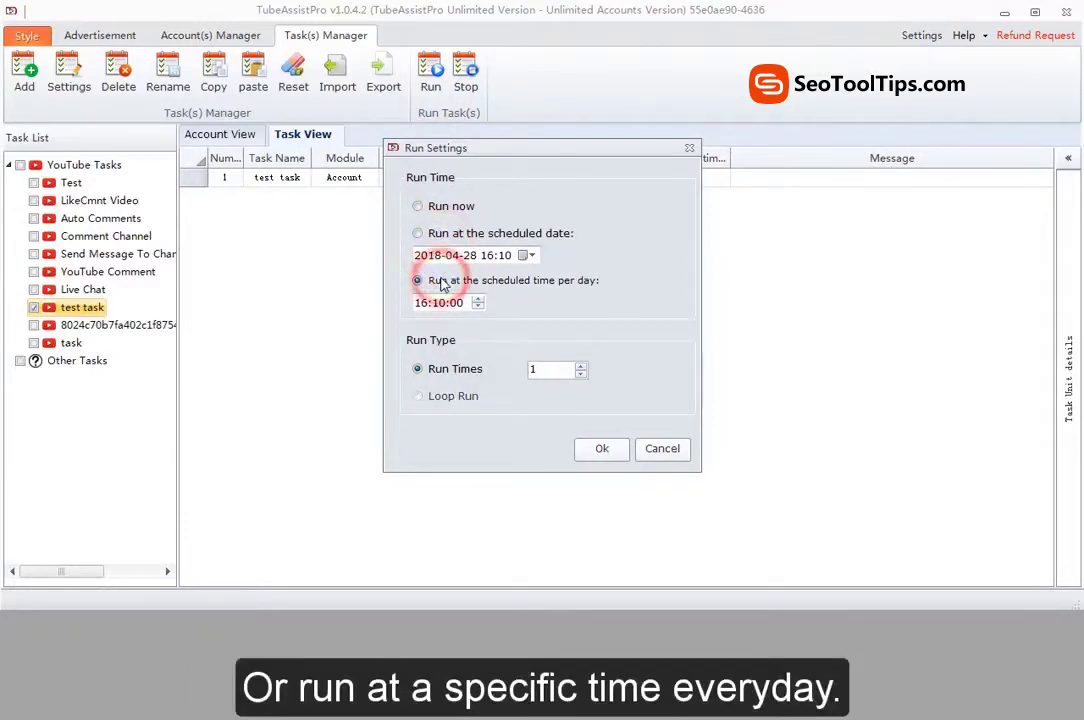
{"action": "left_click", "coordinate": [440, 207]}
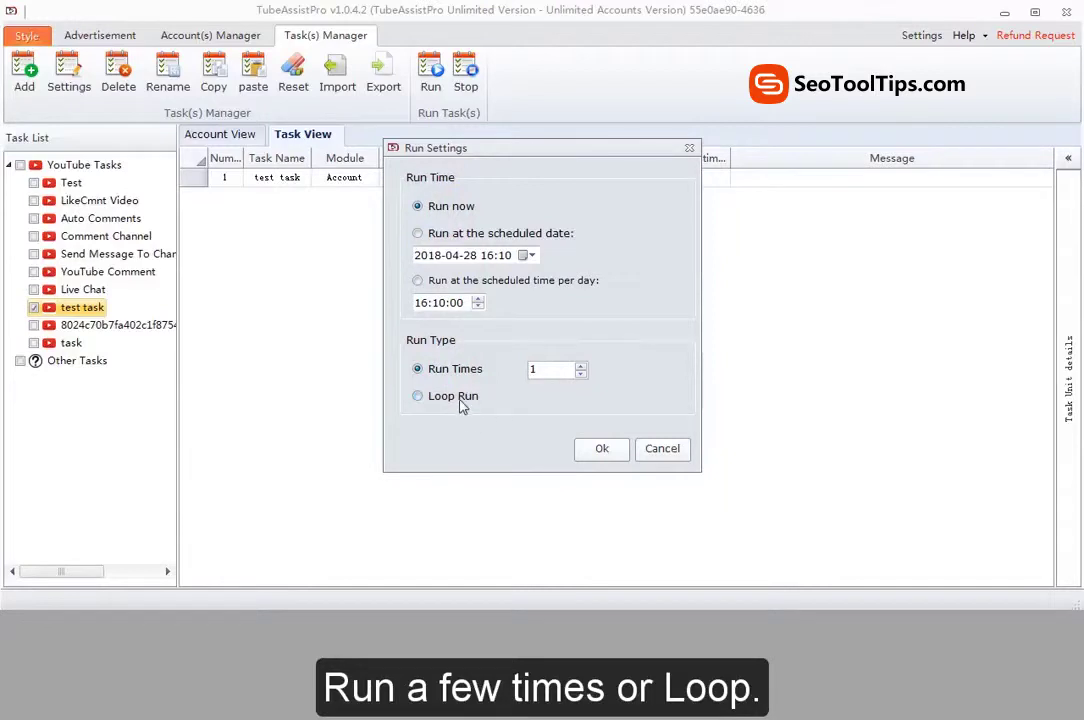
{"action": "left_click", "coordinate": [462, 400]}
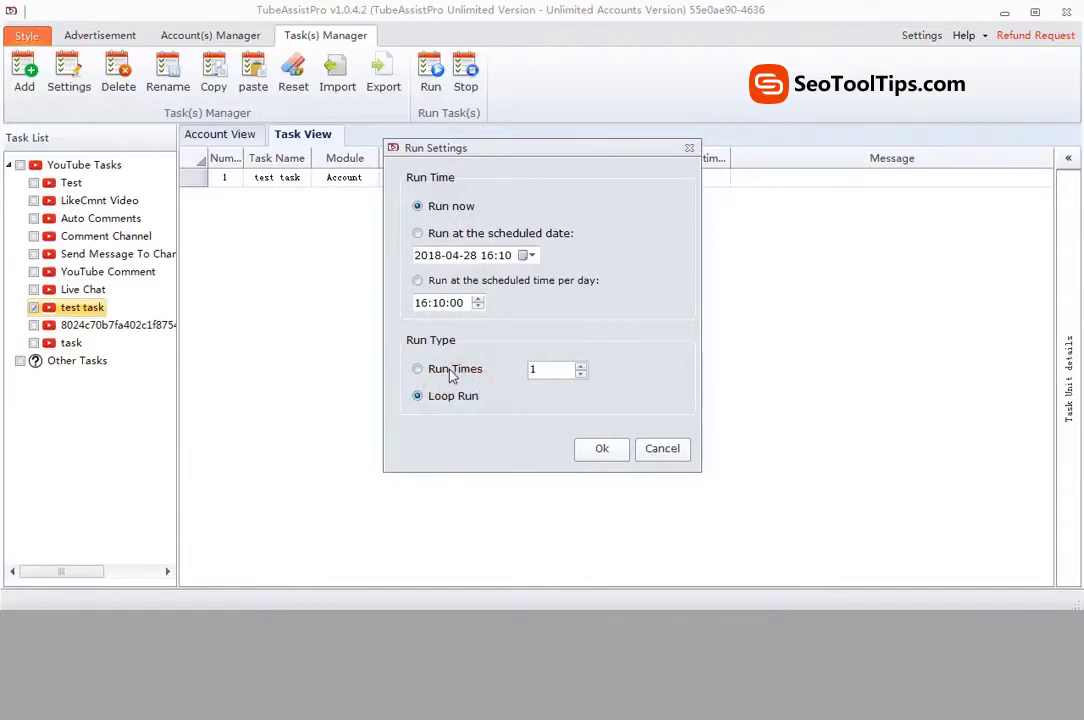
{"action": "left_click", "coordinate": [440, 370]}
{"action": "left_click", "coordinate": [600, 448]}
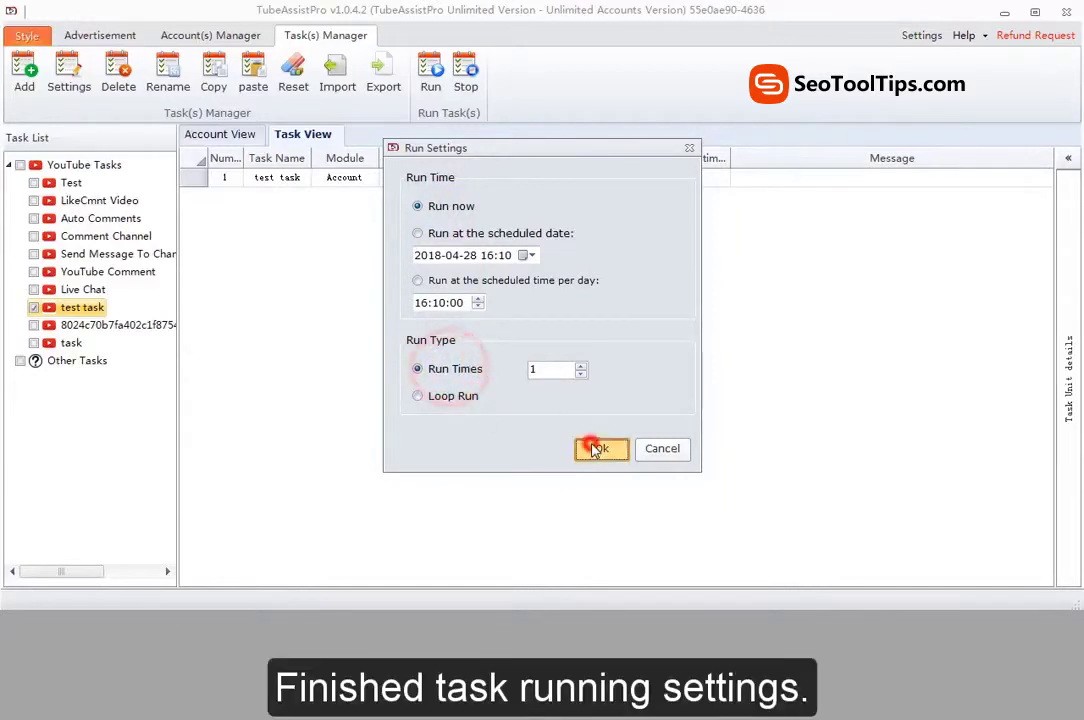